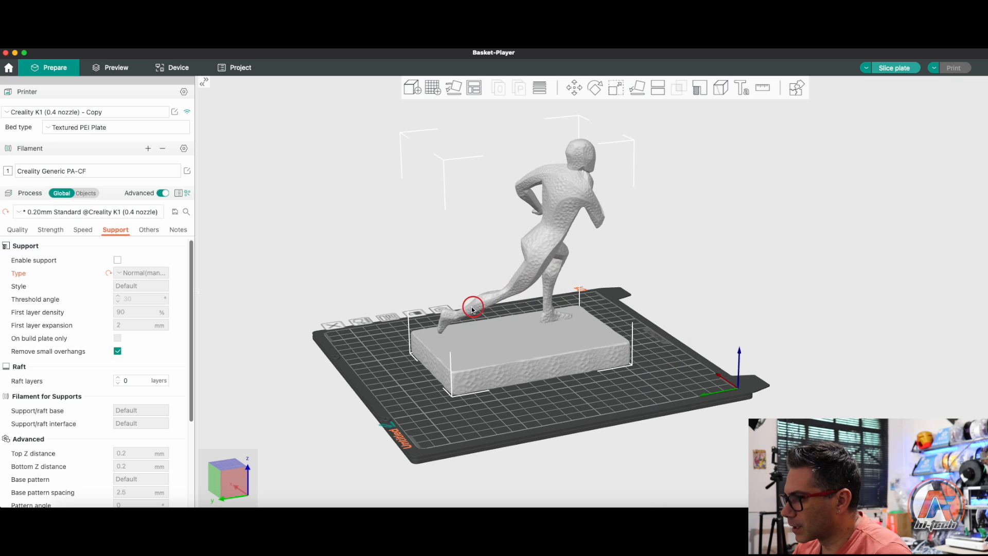
pyautogui.moveTo(592, 326); pyautogui.dragTo(412, 361)
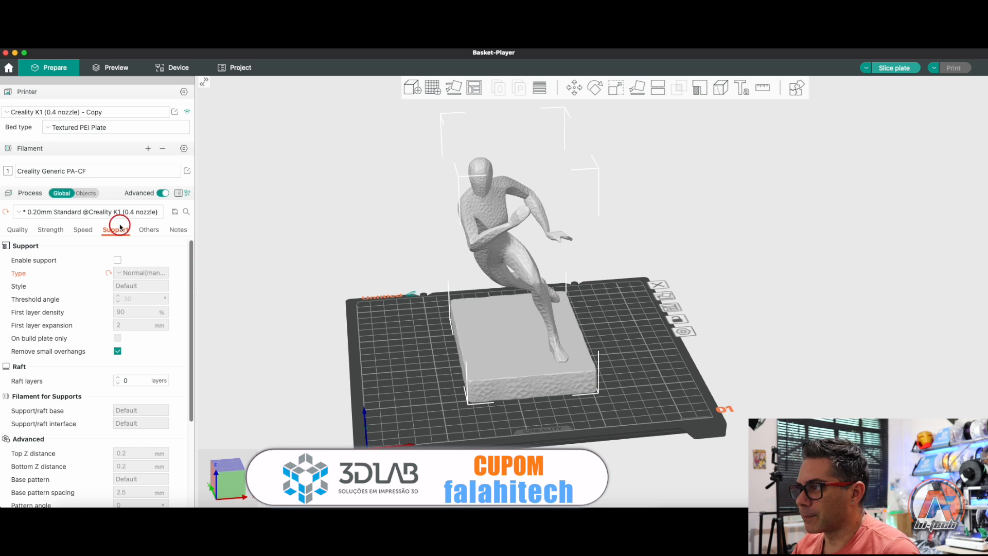
pyautogui.click(12, 229)
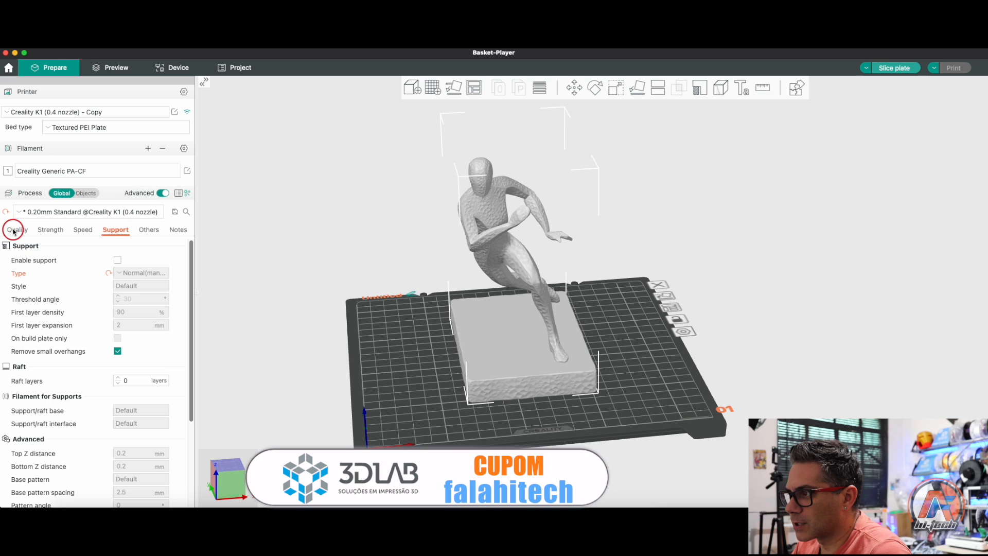
pyautogui.click(47, 273)
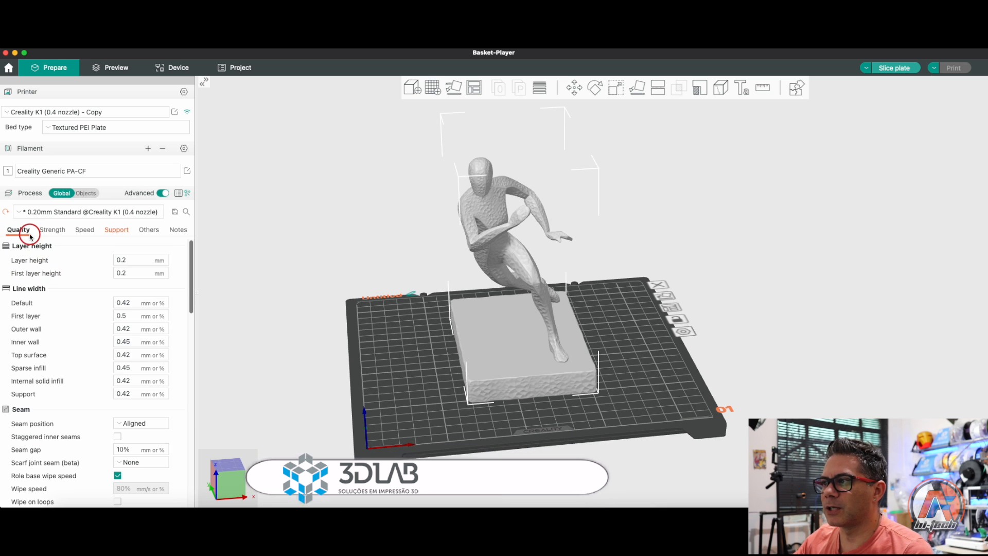
pyautogui.click(114, 230)
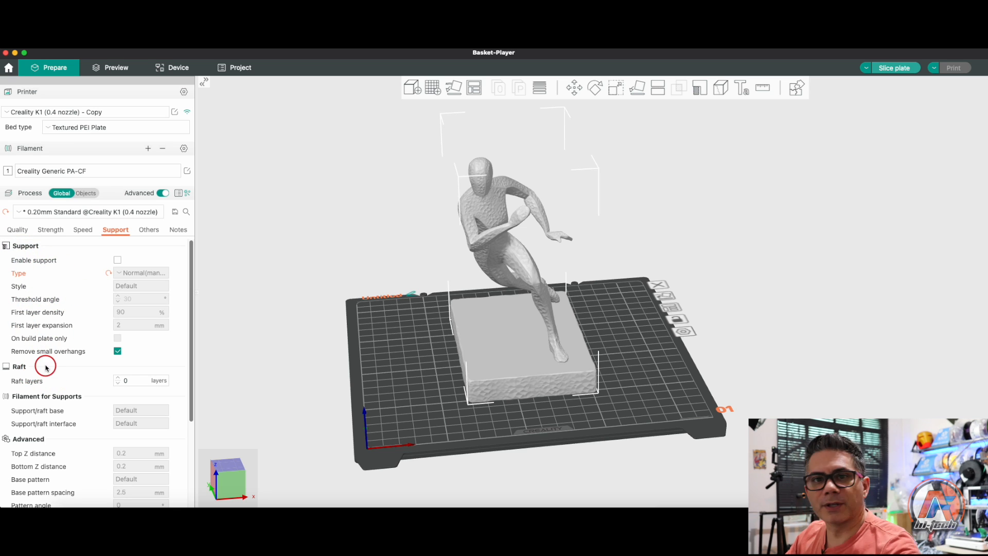
pyautogui.scroll(-5, 50, 365)
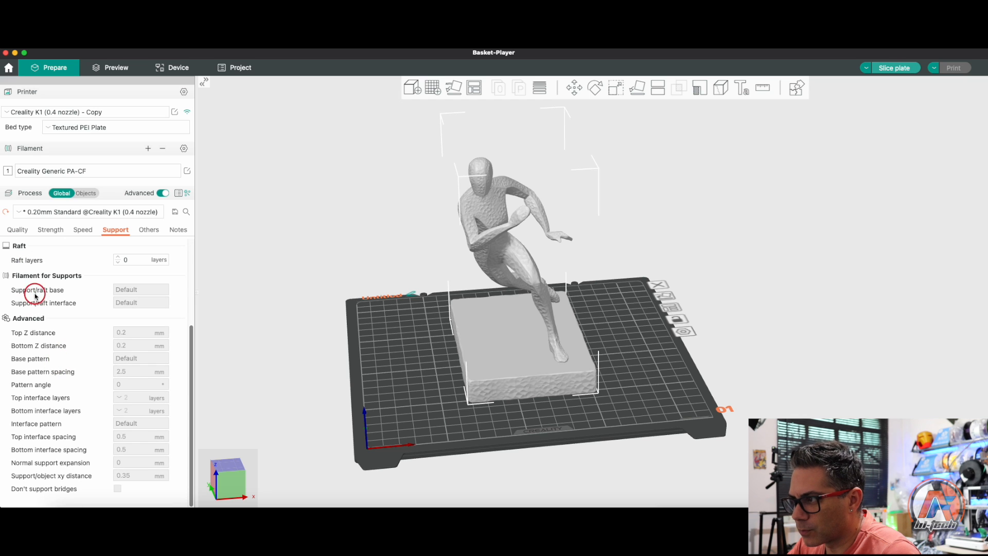
pyautogui.scroll(4, 41, 360)
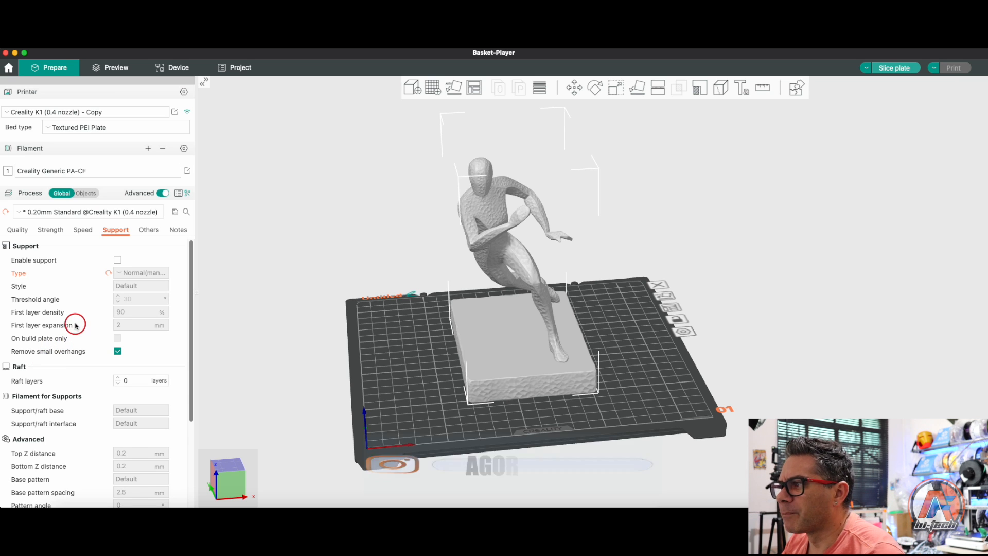
# Slice the plate with supports disabled and examine the runner's underside for overhanging areas
pyautogui.moveTo(642, 351); pyautogui.dragTo(641, 348)
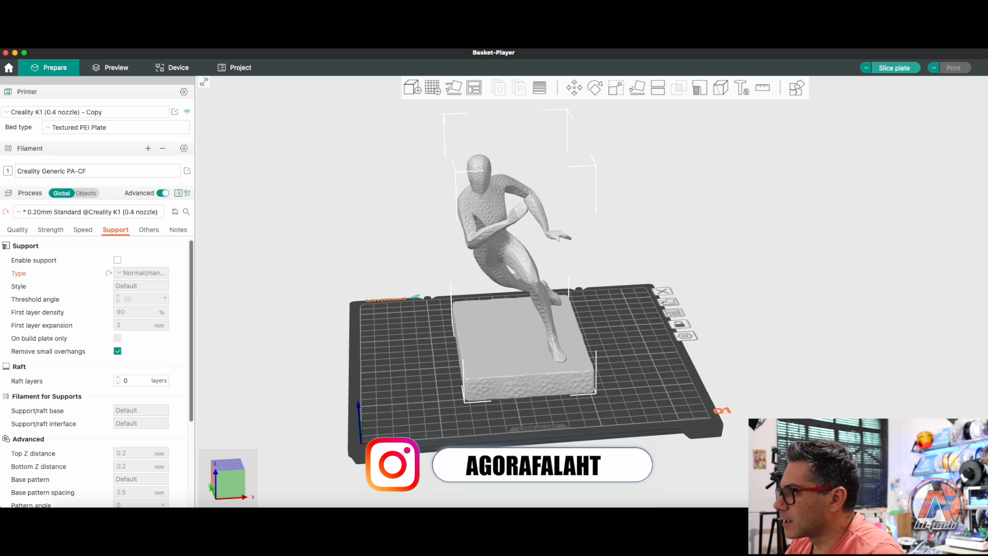
pyautogui.click(895, 68)
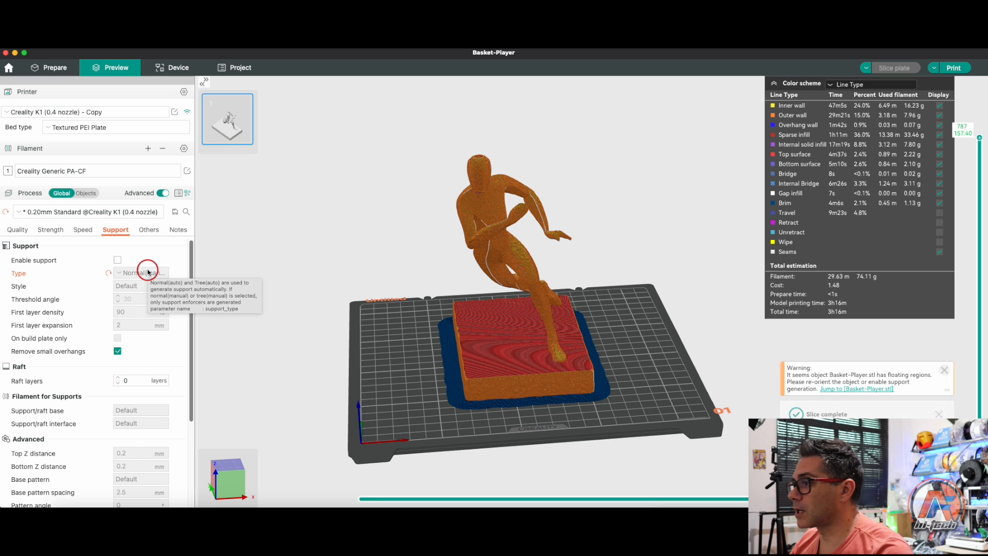
pyautogui.scroll(3, 571, 360)
pyautogui.moveTo(663, 346); pyautogui.dragTo(697, 354, button='right')
pyautogui.moveTo(697, 354); pyautogui.dragTo(698, 270)
pyautogui.moveTo(666, 327); pyautogui.dragTo(634, 278)
pyautogui.scroll(3, 668, 319)
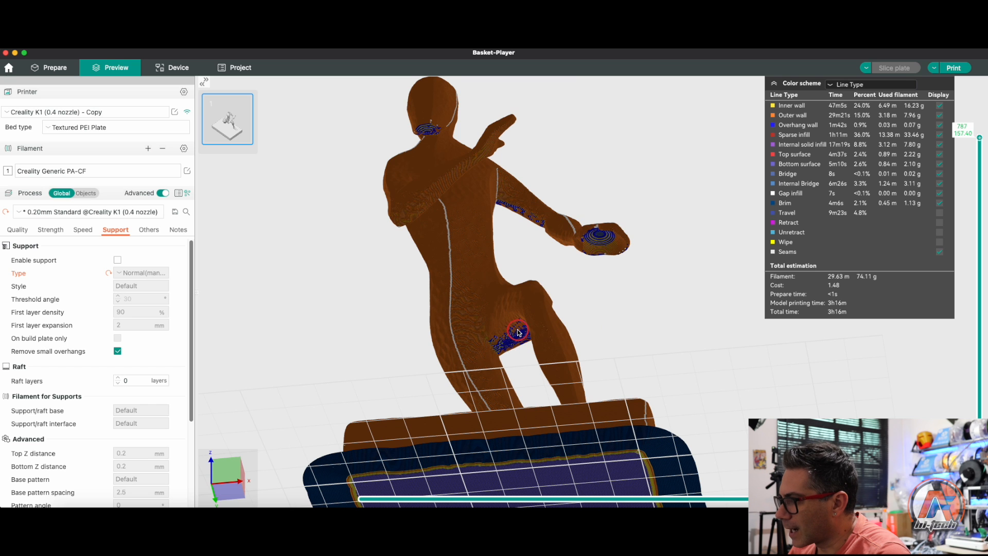
pyautogui.moveTo(494, 288); pyautogui.dragTo(534, 373)
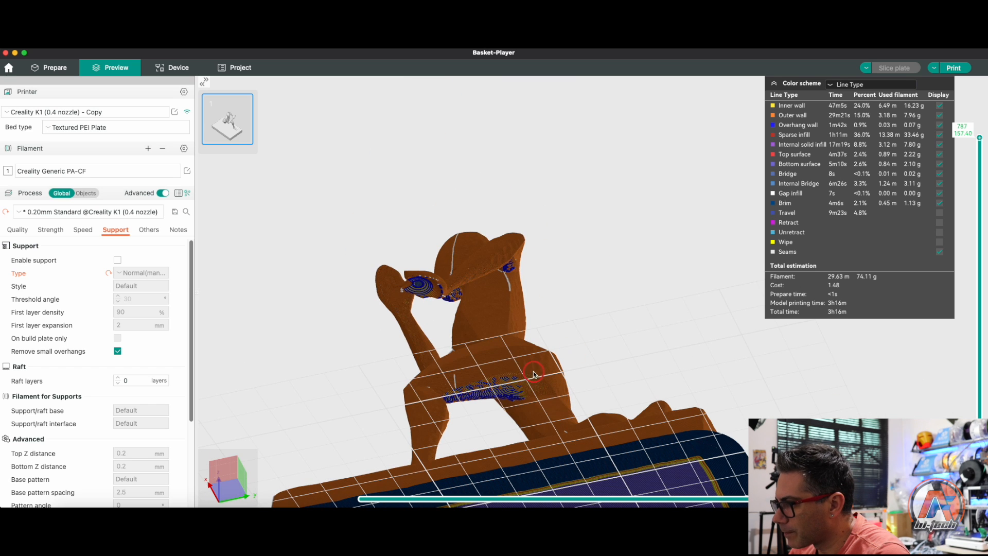
pyautogui.moveTo(494, 319); pyautogui.dragTo(464, 317)
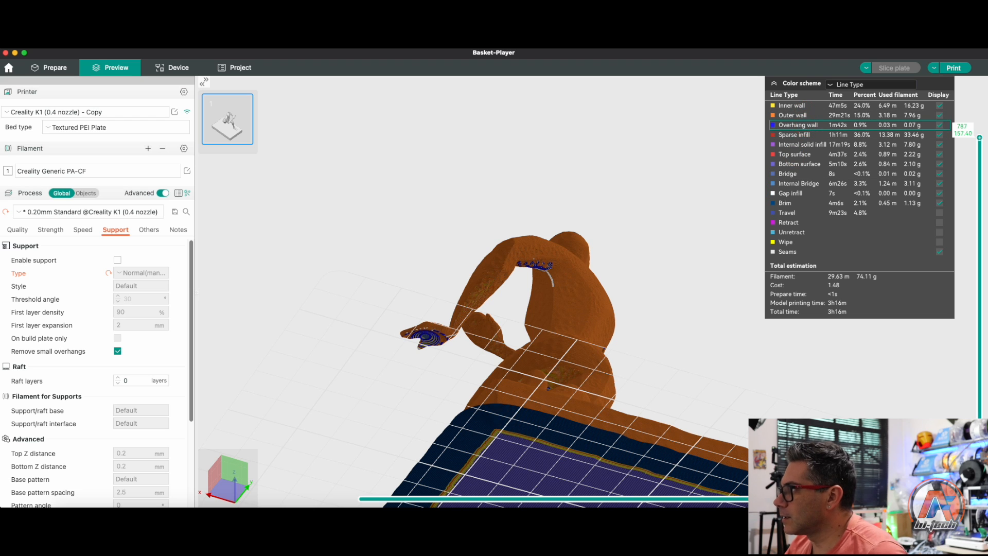
# Toggle the overhang wall lines off and back on in the sliced preview to identify the unsupported areas
pyautogui.click(807, 127)
pyautogui.click(806, 127)
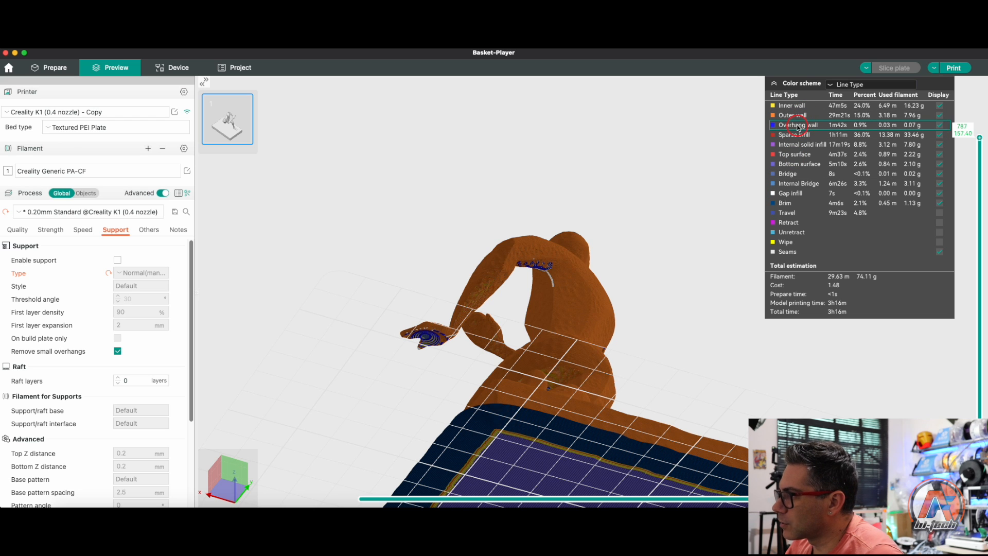
pyautogui.click(819, 126)
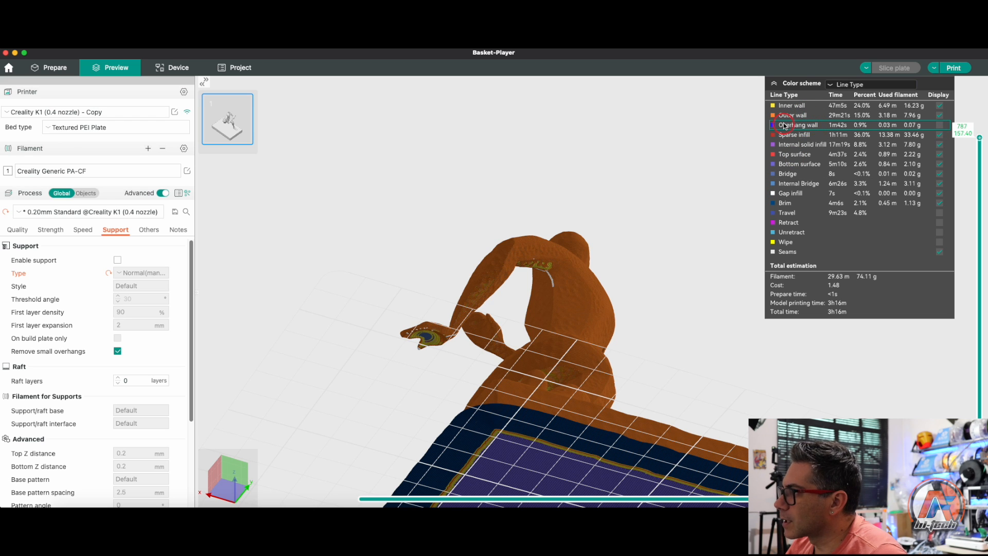
pyautogui.click(786, 127)
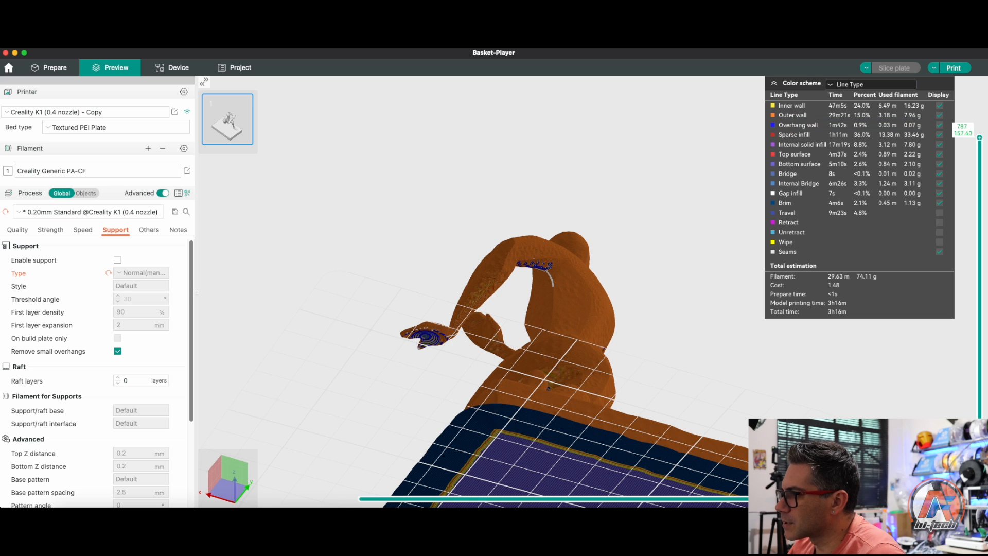
# Examine the overhang walls on the chin, outstretched hand and thighs from the side and front
pyautogui.moveTo(635, 206); pyautogui.dragTo(658, 222)
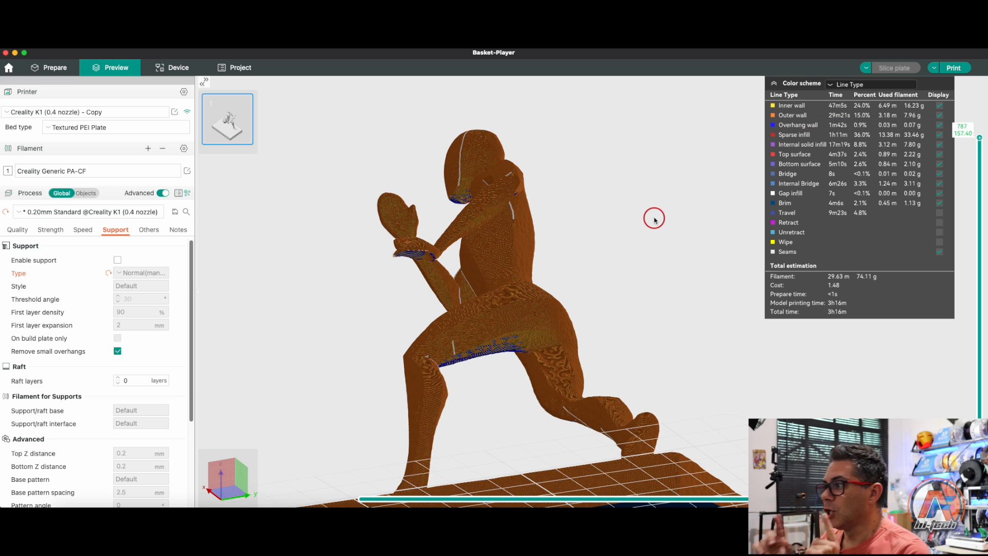
pyautogui.moveTo(640, 234); pyautogui.dragTo(657, 240)
pyautogui.moveTo(605, 258); pyautogui.dragTo(520, 302)
pyautogui.moveTo(361, 276); pyautogui.dragTo(368, 260)
pyautogui.moveTo(317, 237); pyautogui.dragTo(345, 267)
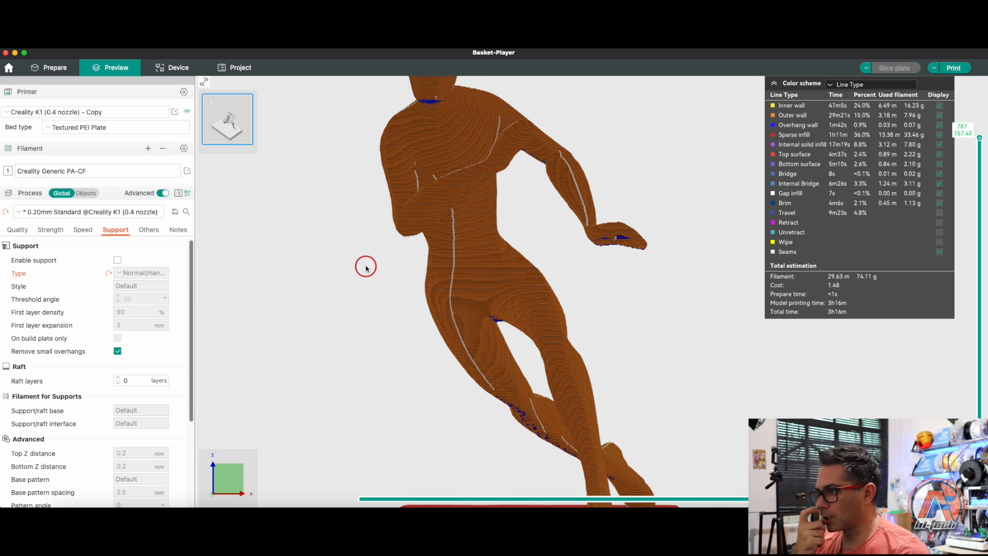
pyautogui.scroll(-1, 117, 326)
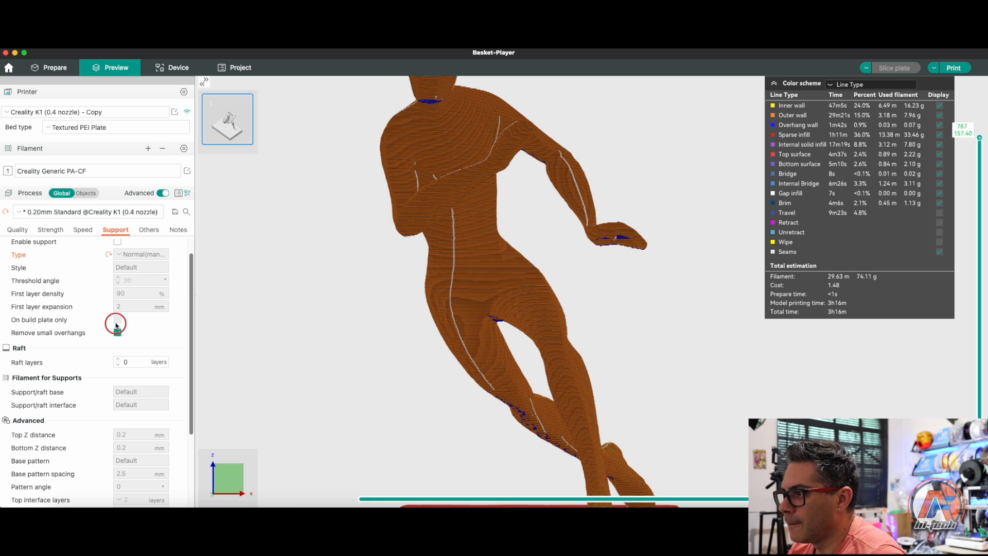
pyautogui.scroll(10, 397, 313)
pyautogui.scroll(-10, 397, 312)
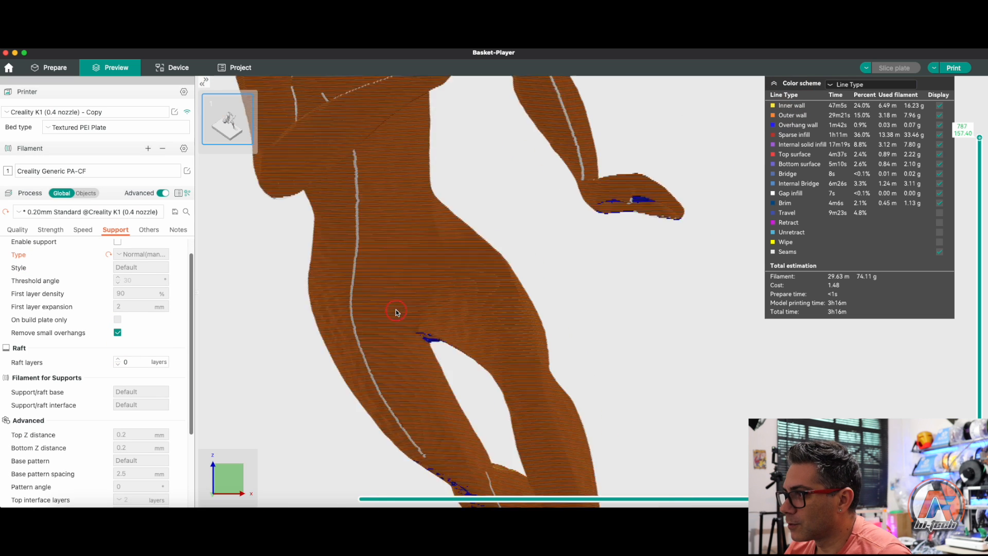
pyautogui.moveTo(376, 243); pyautogui.dragTo(389, 251)
pyautogui.moveTo(688, 285)
pyautogui.mouseDown()
pyautogui.moveTo(691, 310)
pyautogui.moveTo(686, 289)
pyautogui.mouseUp()
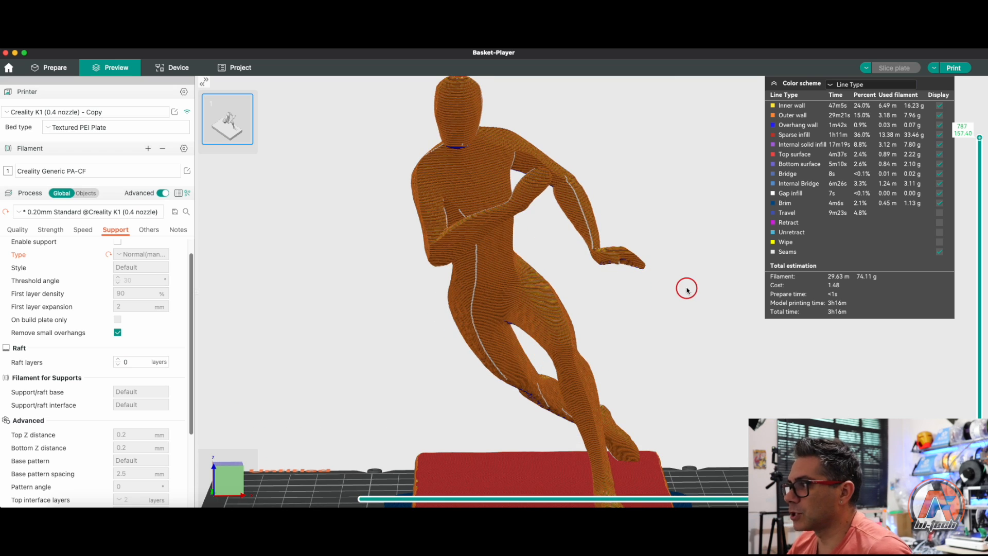
pyautogui.scroll(-5, 725, 309)
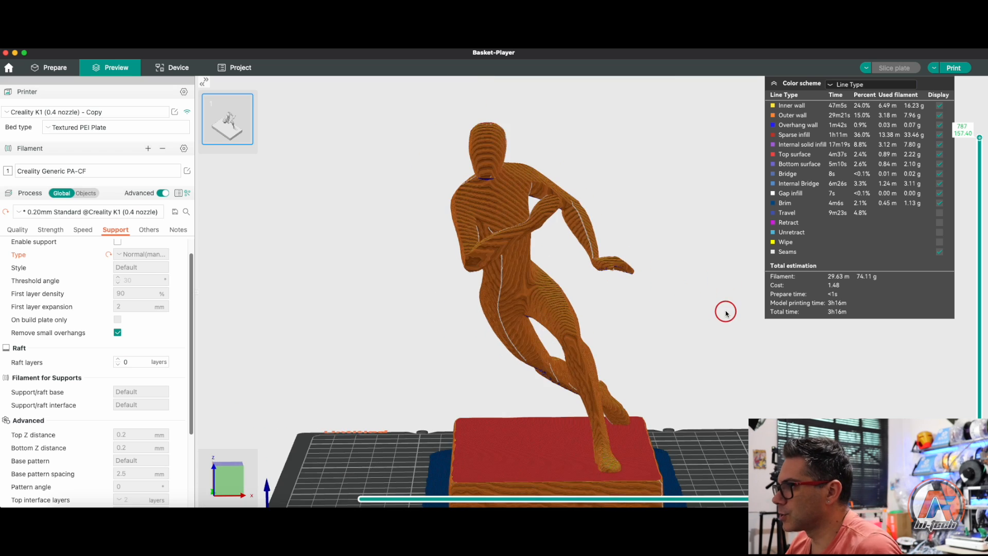
# Inspect the overhangs beneath the rear leg, raised thigh and armpit up close
pyautogui.moveTo(707, 356); pyautogui.dragTo(542, 339)
pyautogui.scroll(6, 532, 384)
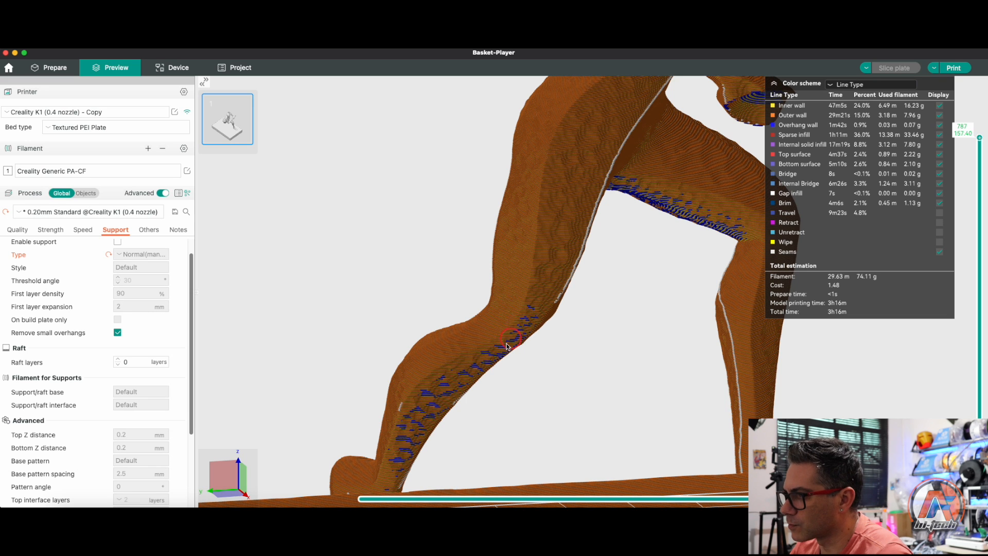
pyautogui.moveTo(554, 367); pyautogui.dragTo(560, 371)
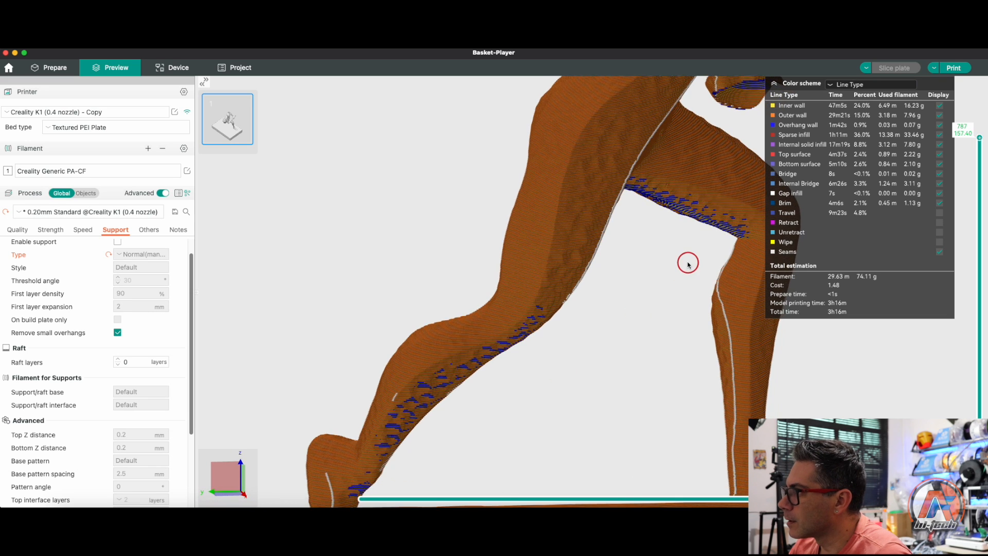
pyautogui.moveTo(688, 263); pyautogui.dragTo(583, 441, button='right')
pyautogui.moveTo(718, 300); pyautogui.dragTo(675, 415, button='right')
pyautogui.scroll(3, 675, 416)
pyautogui.moveTo(678, 407); pyautogui.dragTo(682, 387)
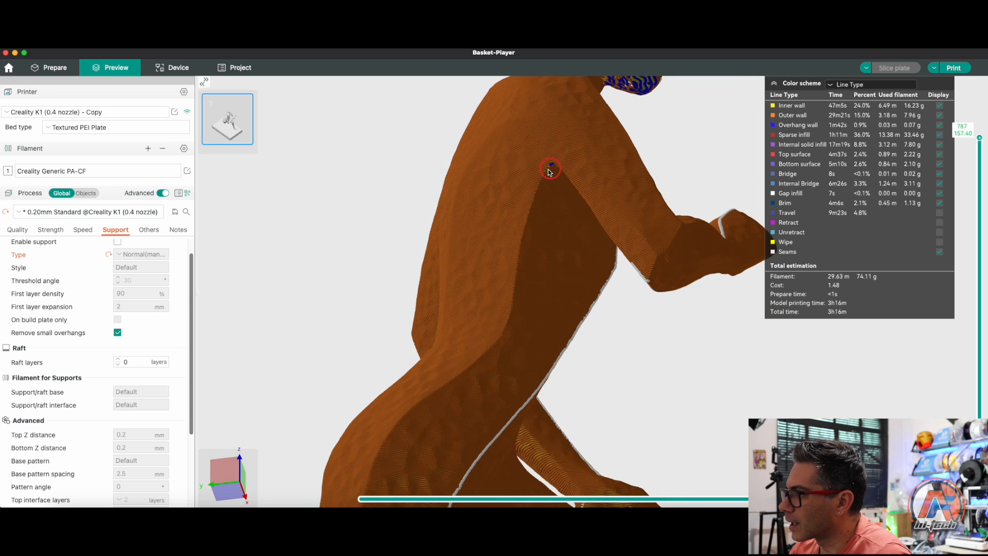
pyautogui.moveTo(611, 292); pyautogui.dragTo(697, 333)
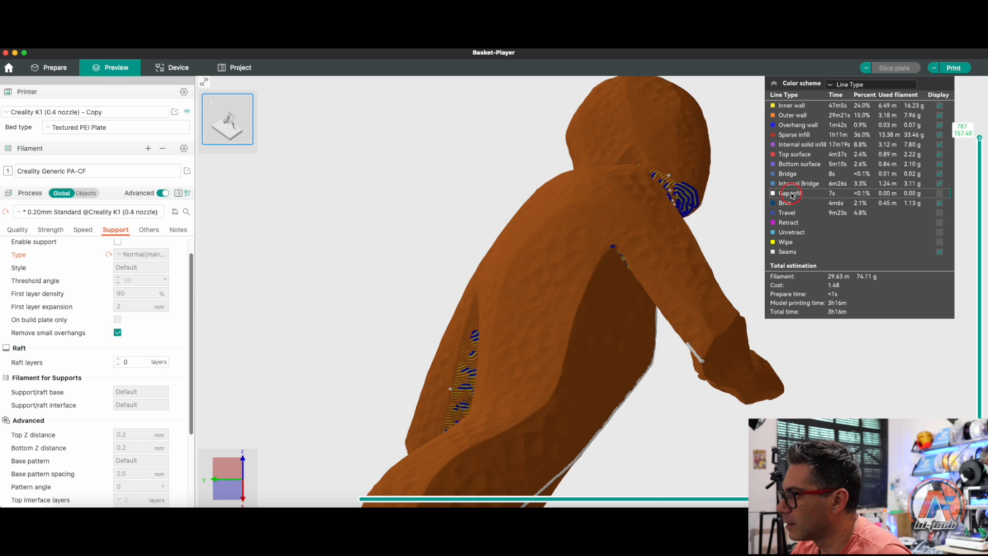
# Toggle the seam lines off and back on in the preview and look at the figure's side
pyautogui.click(792, 252)
pyautogui.click(793, 253)
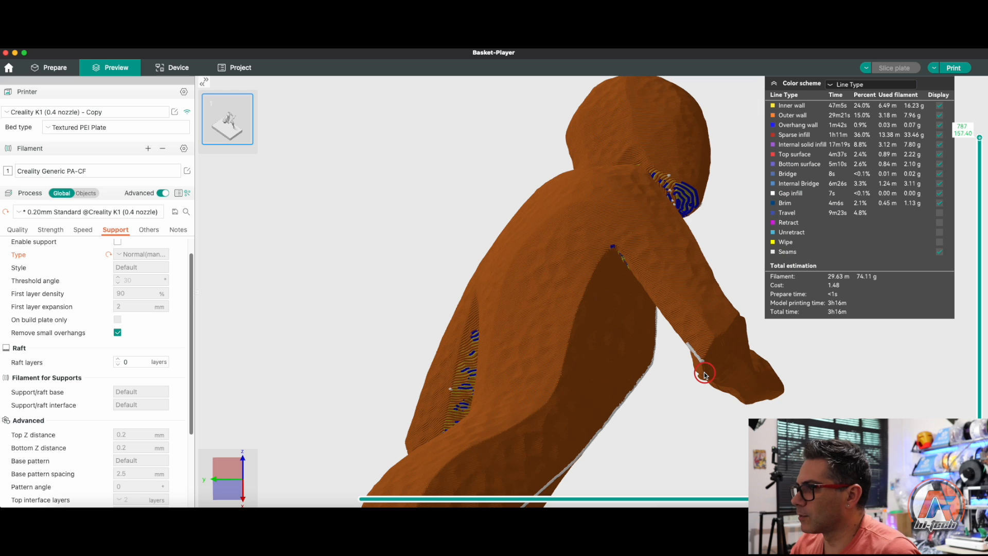
pyautogui.moveTo(773, 445); pyautogui.dragTo(801, 364)
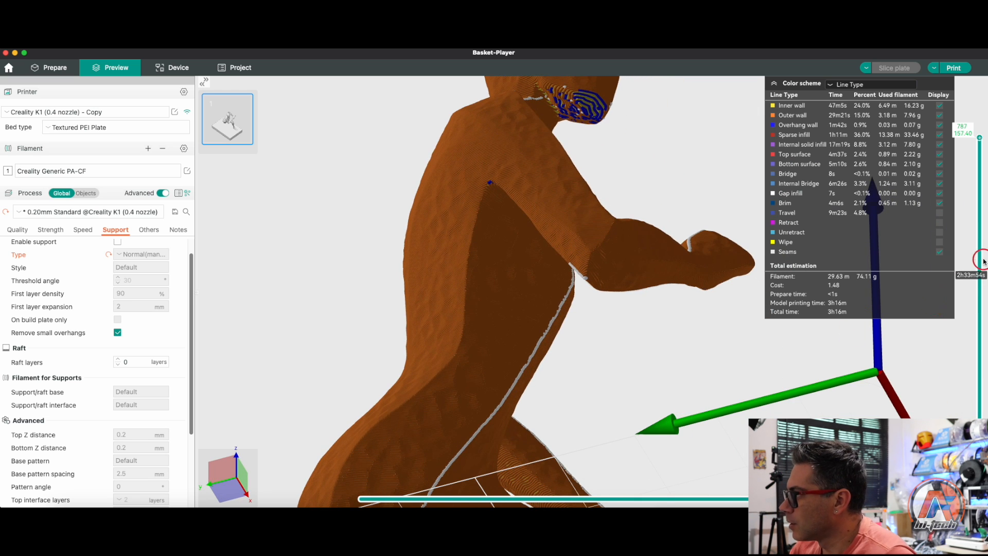
# Lower the top layer shown in the preview to layer 492, around the figure's waist and outstretched hand
pyautogui.moveTo(979, 246); pyautogui.dragTo(979, 255)
pyautogui.scroll(-6, 717, 390)
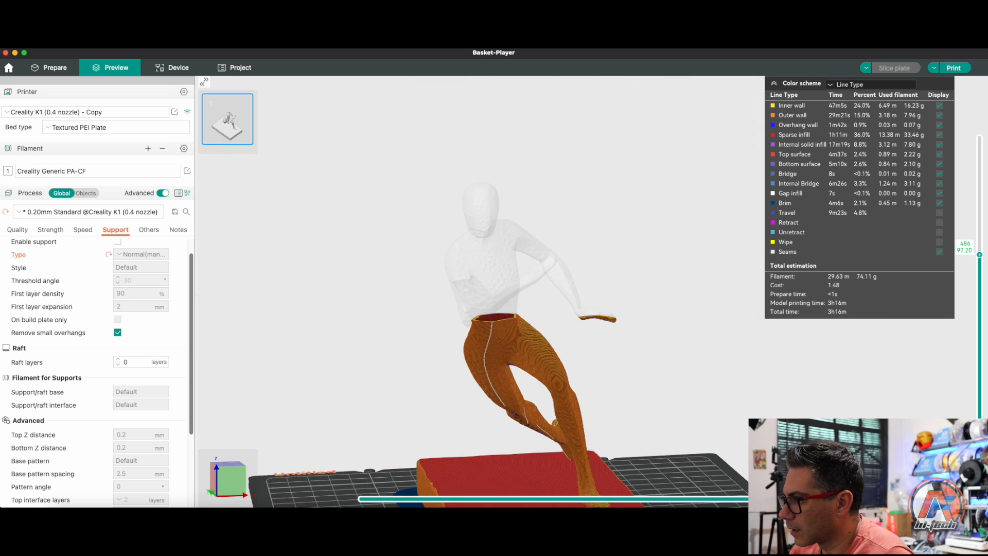
pyautogui.moveTo(670, 377); pyautogui.dragTo(707, 314, button='right')
pyautogui.moveTo(980, 255)
pyautogui.mouseDown()
pyautogui.moveTo(979, 234)
pyautogui.moveTo(980, 262)
pyautogui.moveTo(977, 253)
pyautogui.mouseUp()
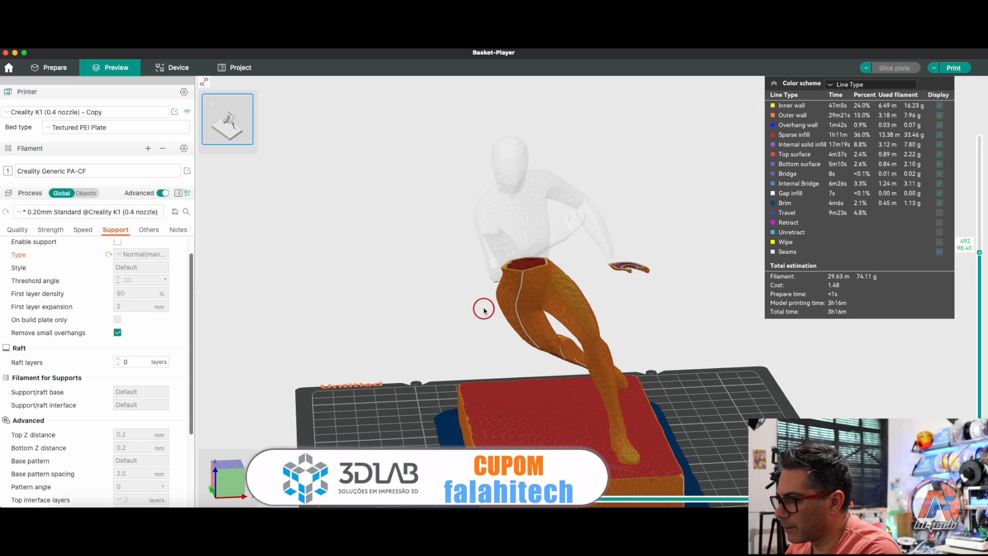
# Advance the preview layer by layer up to layer 501 to examine how the bent arm's elbow starts printing
pyautogui.scroll(5, 484, 309)
pyautogui.scroll(5, 484, 311)
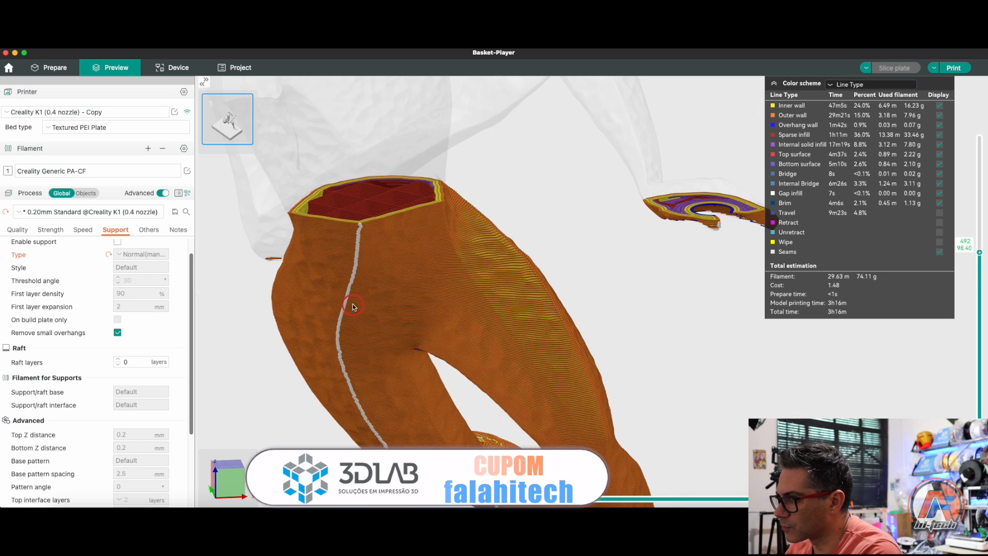
pyautogui.moveTo(426, 350); pyautogui.dragTo(446, 365)
pyautogui.moveTo(417, 423)
pyautogui.mouseDown()
pyautogui.moveTo(410, 414)
pyautogui.moveTo(404, 422)
pyautogui.mouseUp()
pyautogui.press('Up')
pyautogui.press('Up')
pyautogui.press('Up')
pyautogui.press('Up')
pyautogui.press('Up')
pyautogui.press('Up')
pyautogui.press('Up')
pyautogui.press('Up')
pyautogui.press('Up')
pyautogui.press('Up')
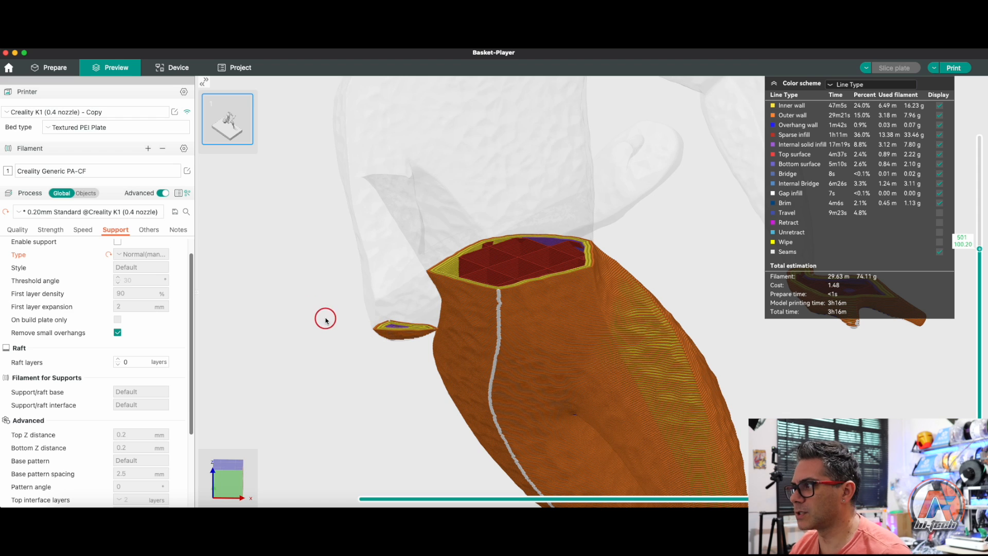
pyautogui.scroll(1, 116, 304)
pyautogui.scroll(-1, 321, 337)
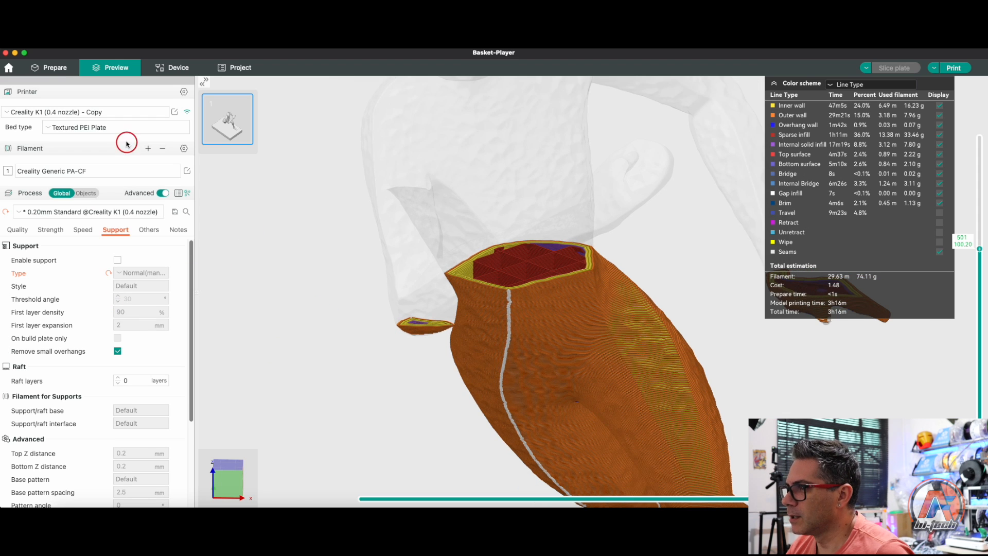
# Return to model preparation, enable supports and set the support type to Normal(auto)
pyautogui.click(51, 66)
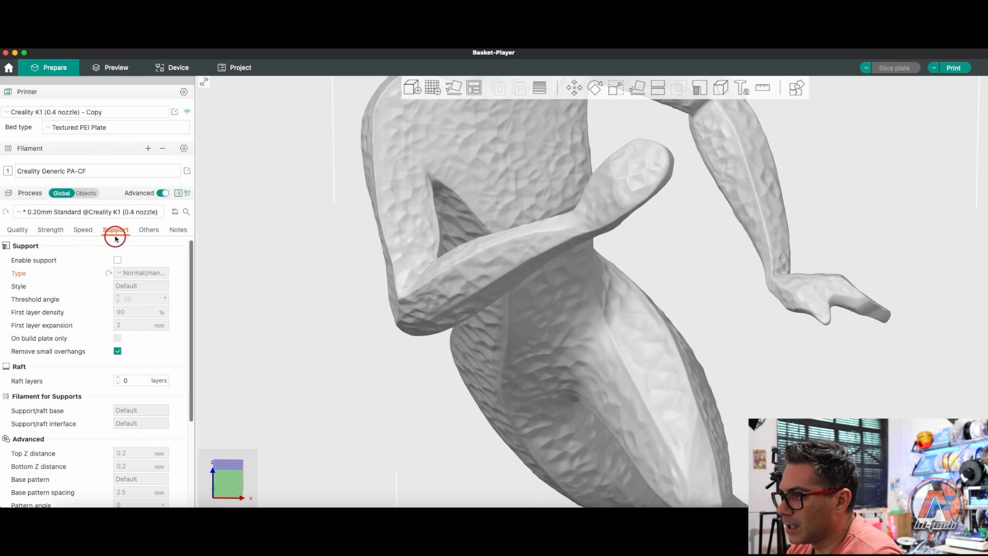
pyautogui.click(118, 261)
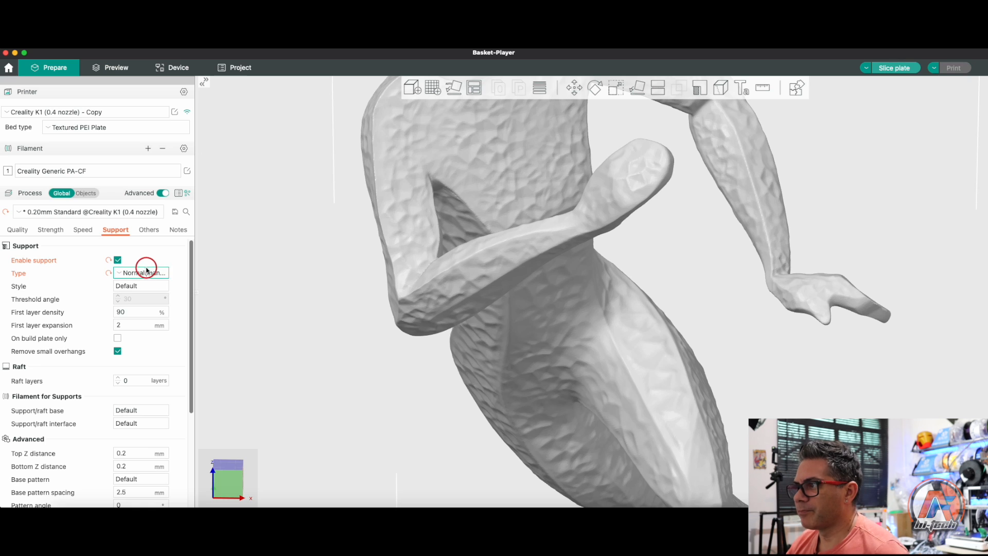
pyautogui.click(138, 273)
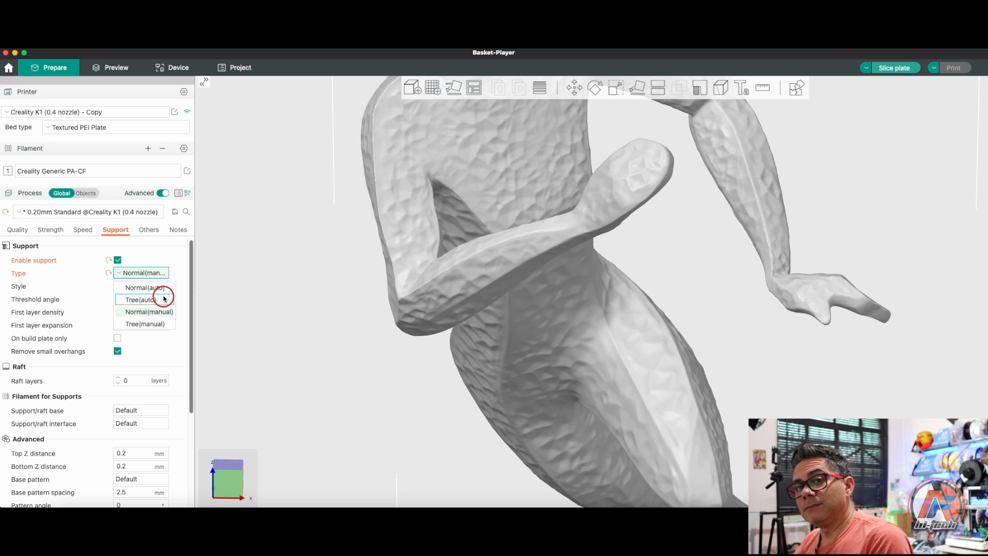
pyautogui.click(149, 288)
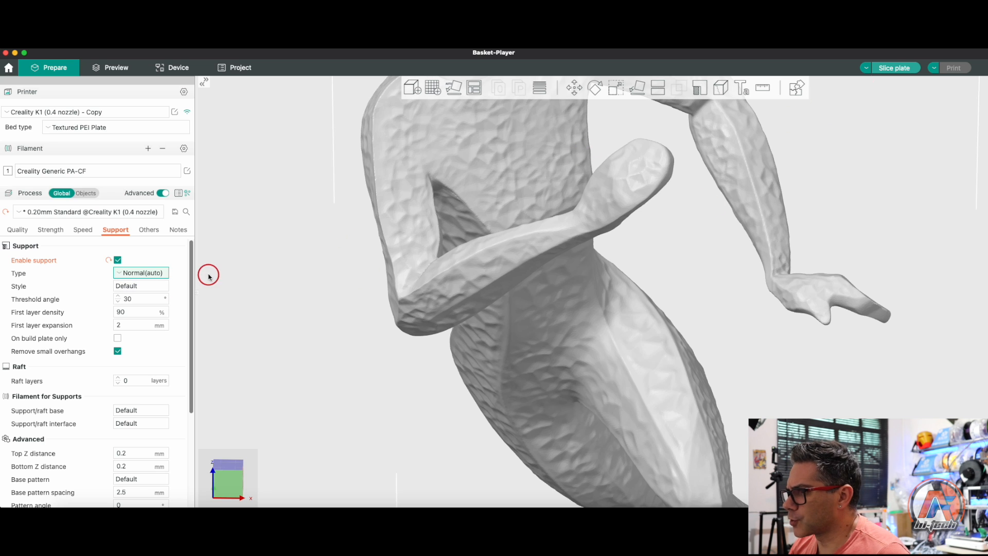
# Slice the plate with normal supports and examine them around the legs, arms and hands from several sides, raising the preview to layer 855
pyautogui.click(895, 69)
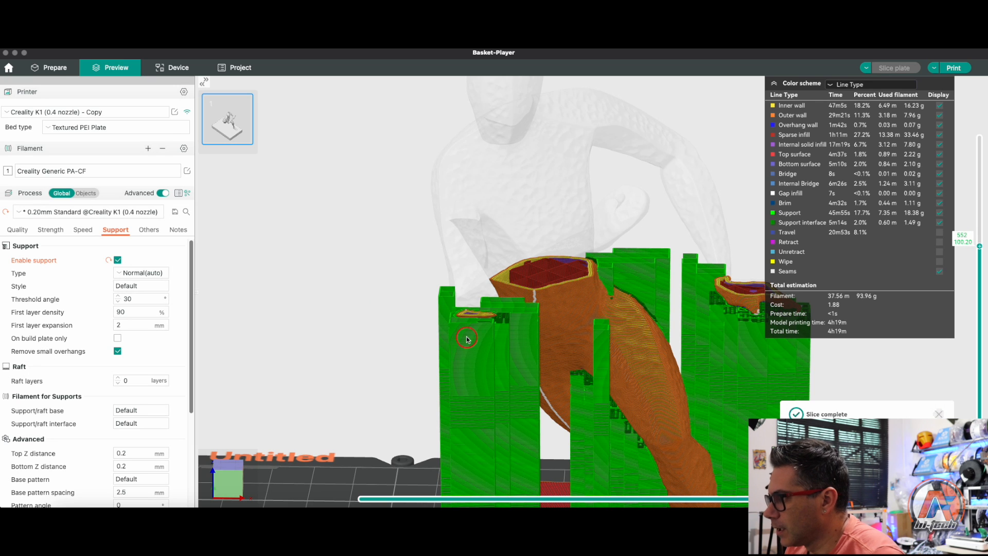
pyautogui.moveTo(483, 389); pyautogui.dragTo(503, 390)
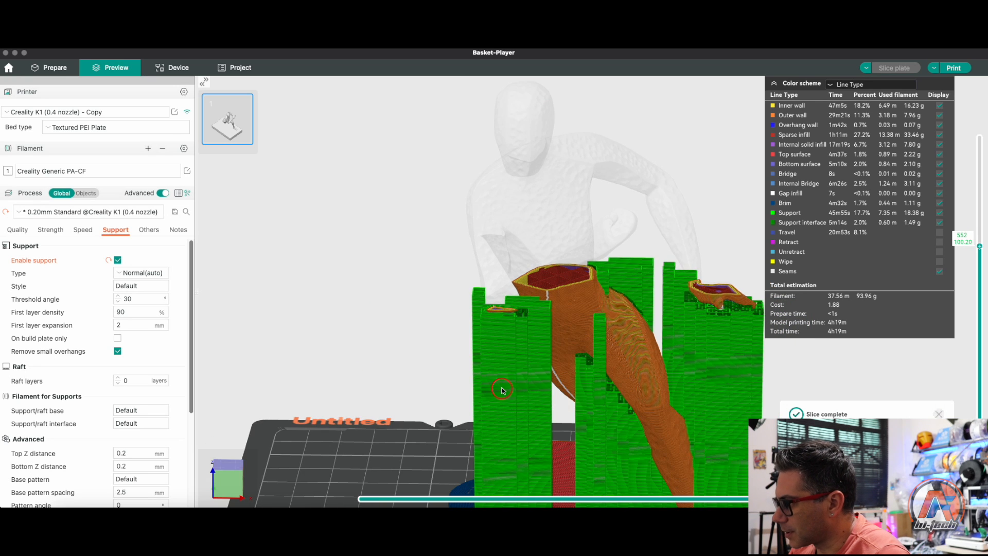
pyautogui.scroll(-2, 503, 389)
pyautogui.scroll(-2, 437, 358)
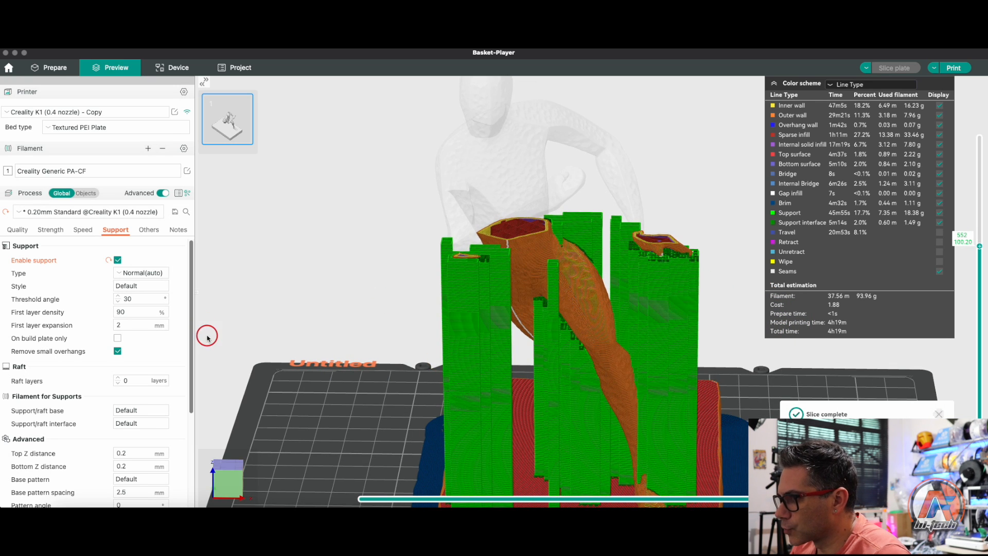
pyautogui.moveTo(421, 369); pyautogui.dragTo(633, 335)
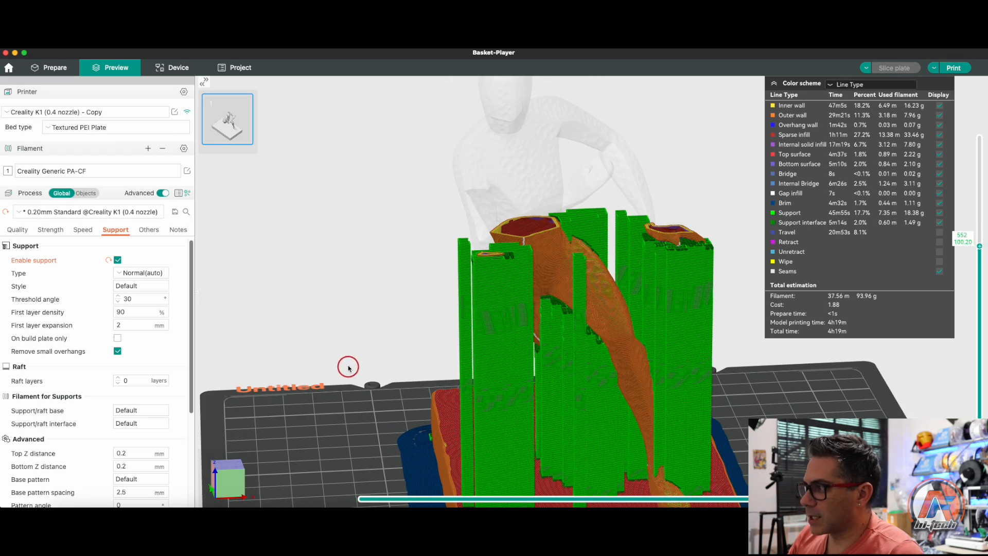
pyautogui.moveTo(357, 364); pyautogui.dragTo(232, 361)
pyautogui.moveTo(406, 384); pyautogui.dragTo(452, 378)
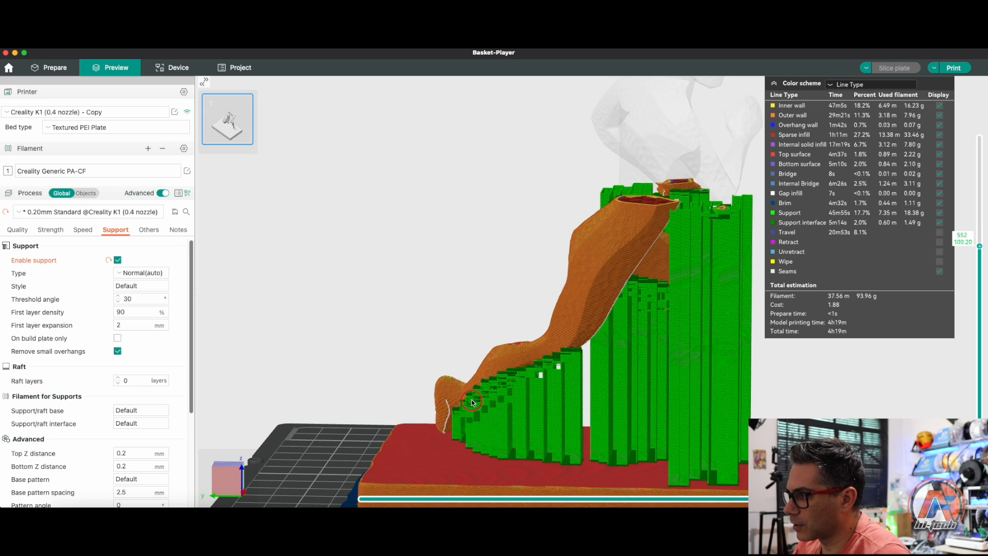
pyautogui.moveTo(612, 291); pyautogui.dragTo(461, 251)
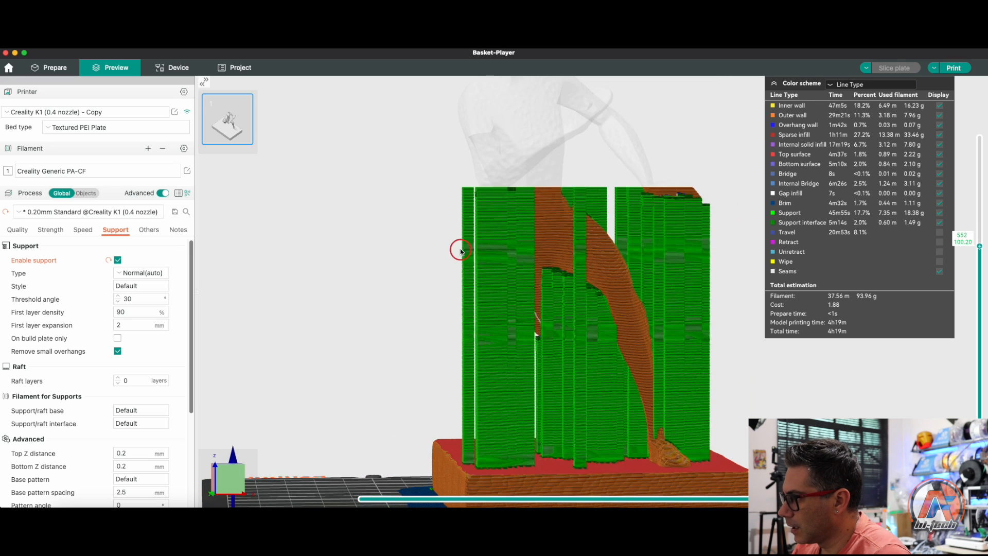
pyautogui.moveTo(730, 319); pyautogui.dragTo(683, 254)
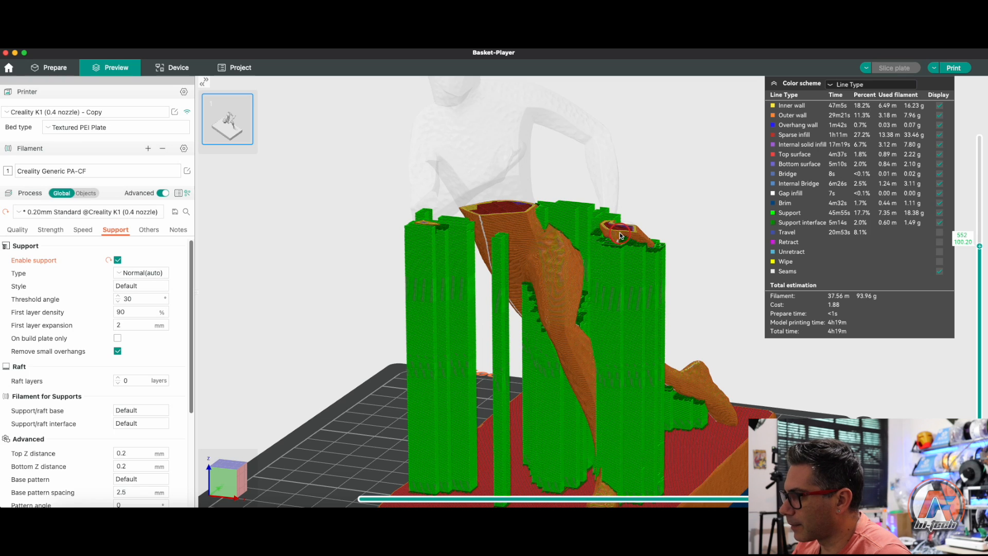
pyautogui.moveTo(980, 247); pyautogui.dragTo(980, 137)
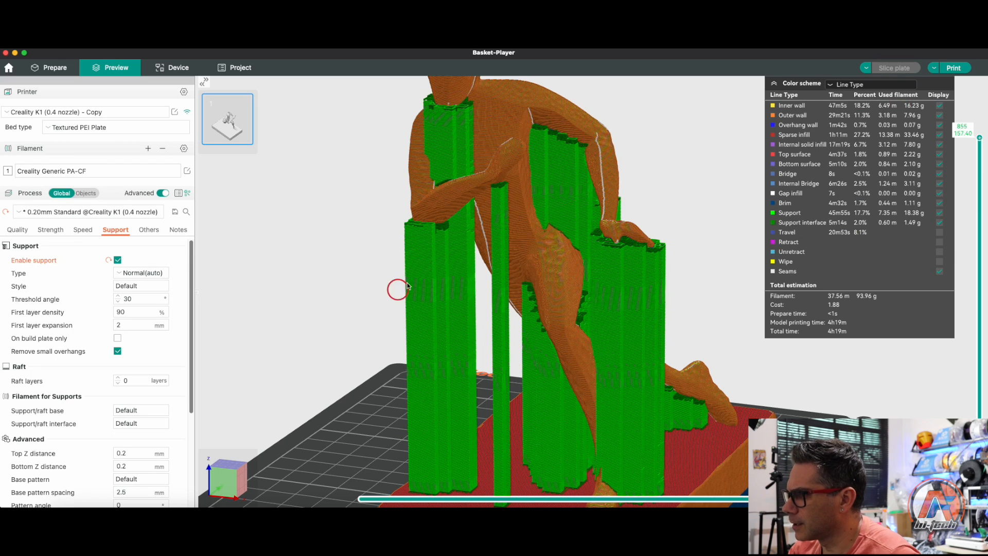
pyautogui.moveTo(363, 282); pyautogui.dragTo(378, 283)
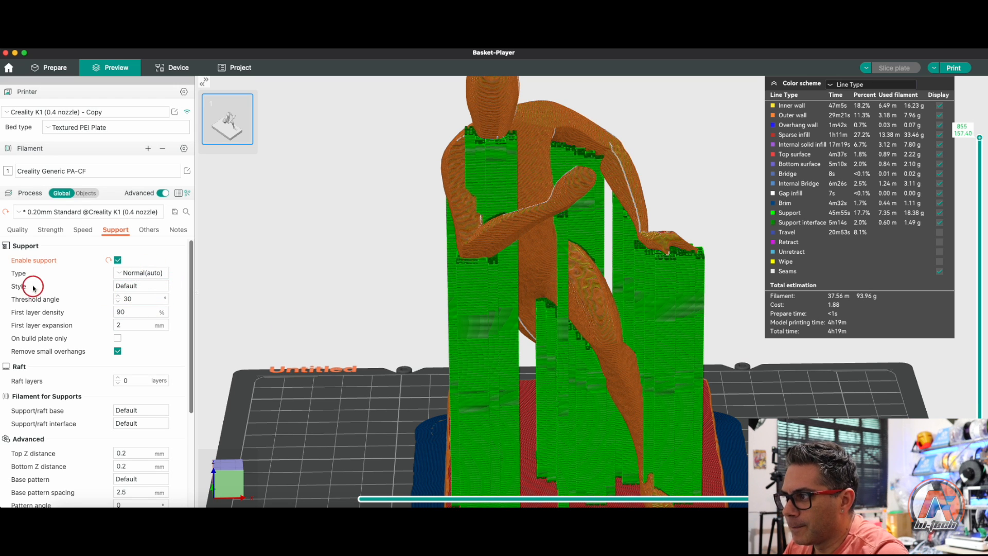
# Look at the available support styles and leave the style at Default
pyautogui.click(146, 290)
pyautogui.click(146, 290)
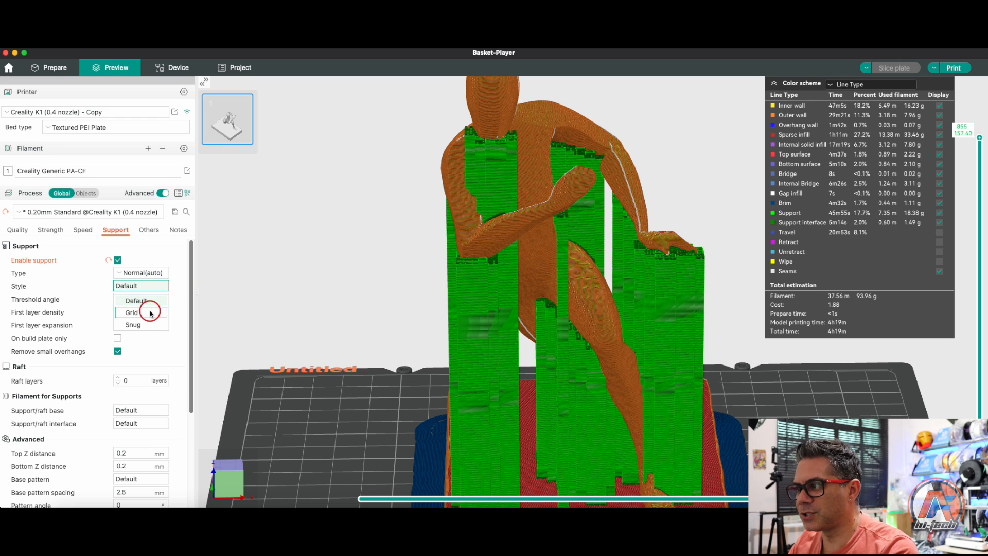
pyautogui.click(92, 305)
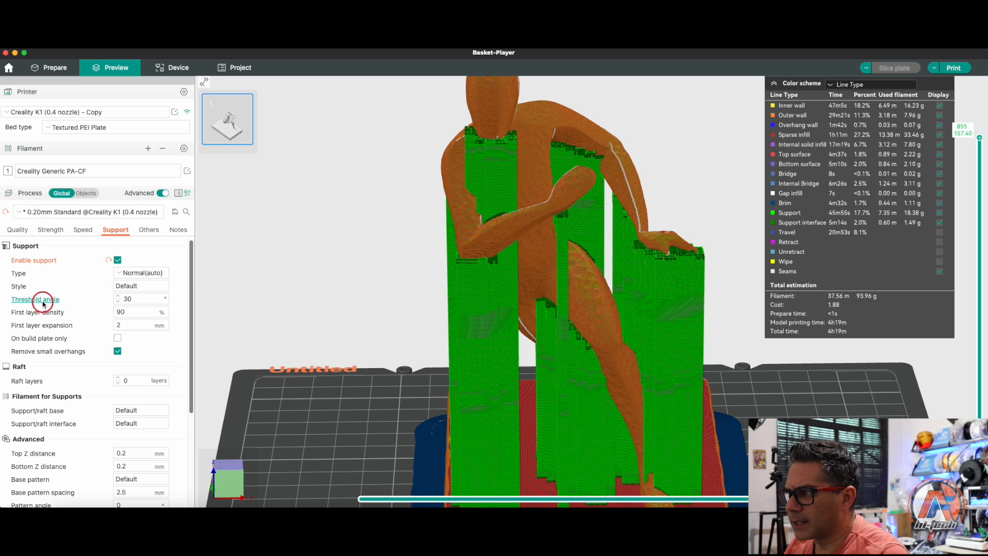
# Set the support threshold angle to 60° and slice the plate again
pyautogui.doubleClick(132, 299)
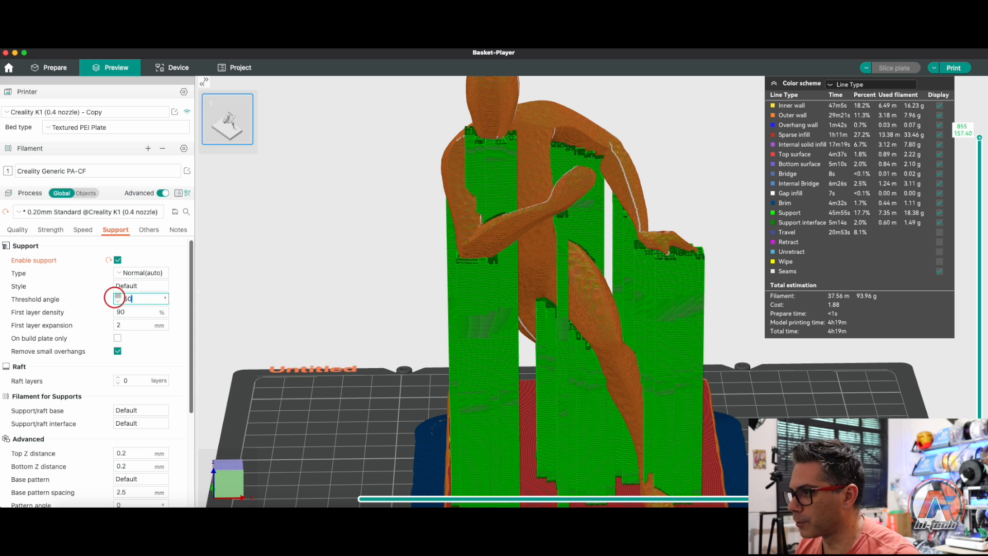
pyautogui.click(910, 70)
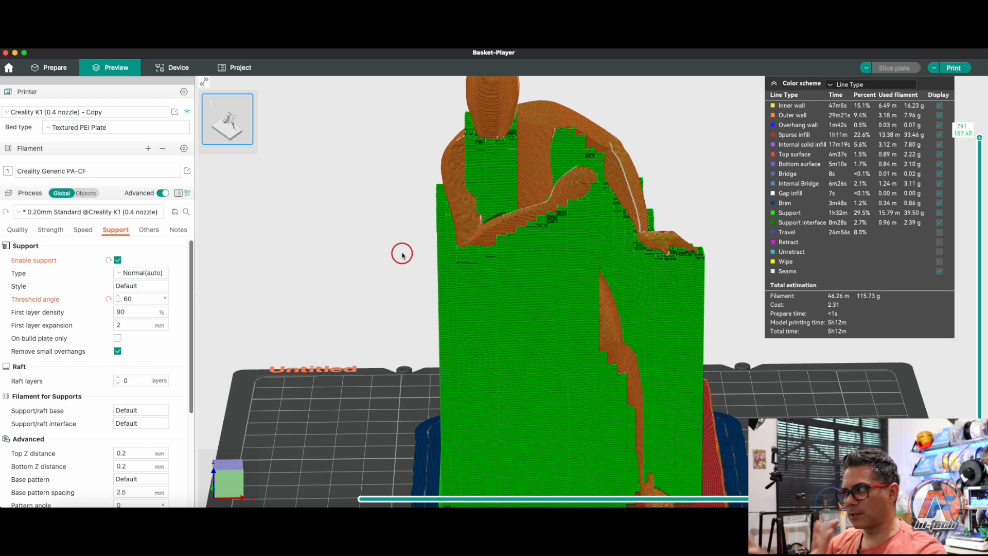
pyautogui.moveTo(345, 297)
pyautogui.mouseDown()
pyautogui.moveTo(435, 296)
pyautogui.moveTo(331, 303)
pyautogui.moveTo(349, 300)
pyautogui.mouseUp()
# Set the support threshold angle to 15°, reslice the plate and inspect the supports around the figure
pyautogui.click(133, 299)
pyautogui.click(101, 300)
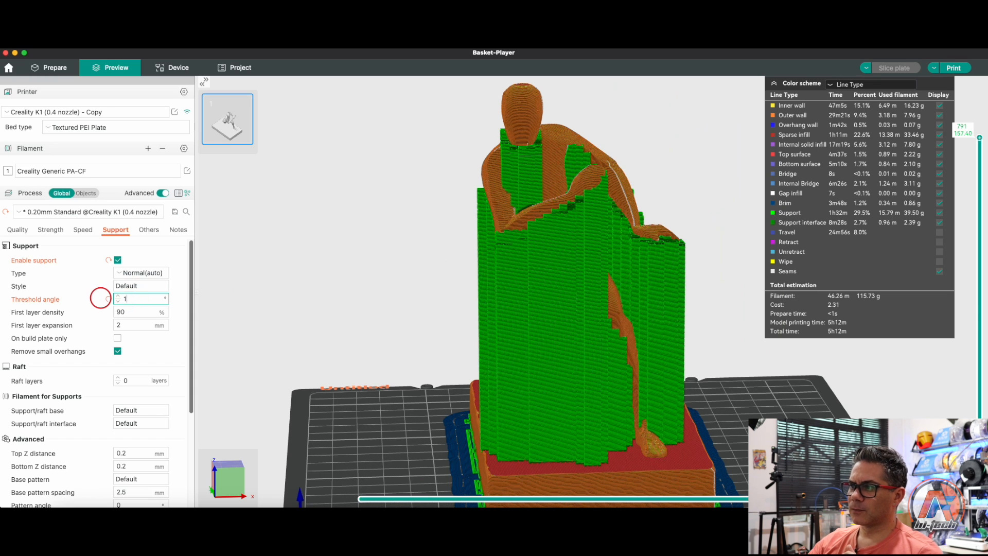
pyautogui.click(899, 72)
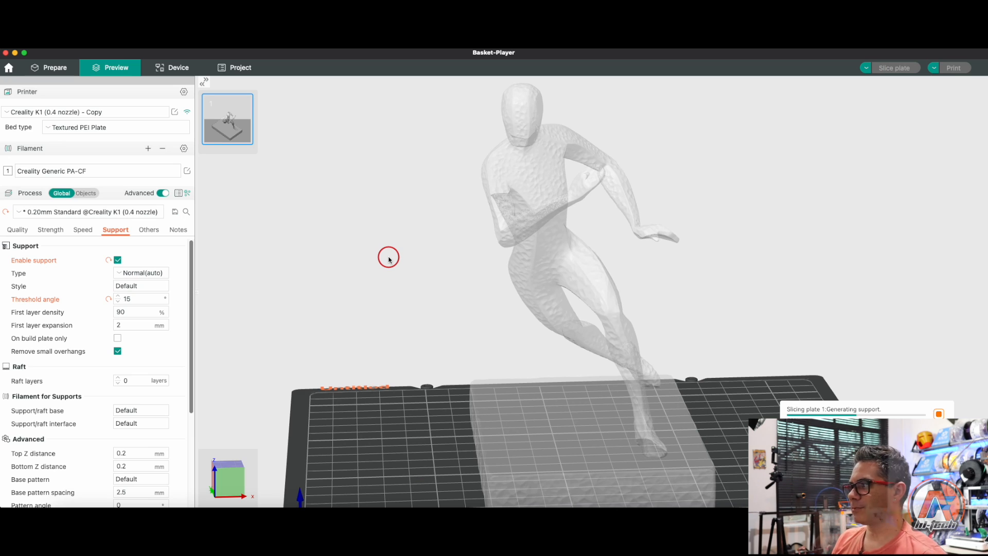
pyautogui.moveTo(420, 283); pyautogui.dragTo(474, 311)
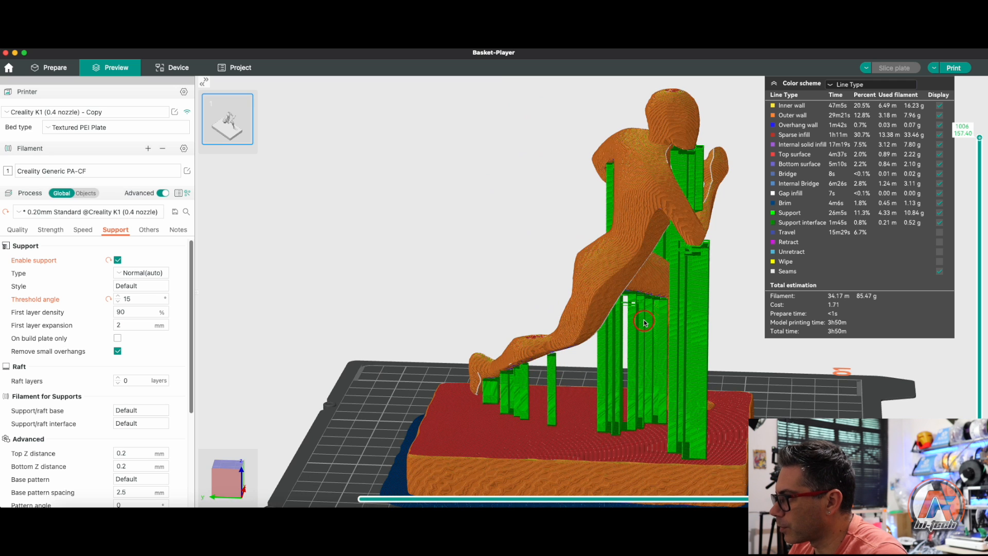
pyautogui.moveTo(777, 369); pyautogui.dragTo(652, 313)
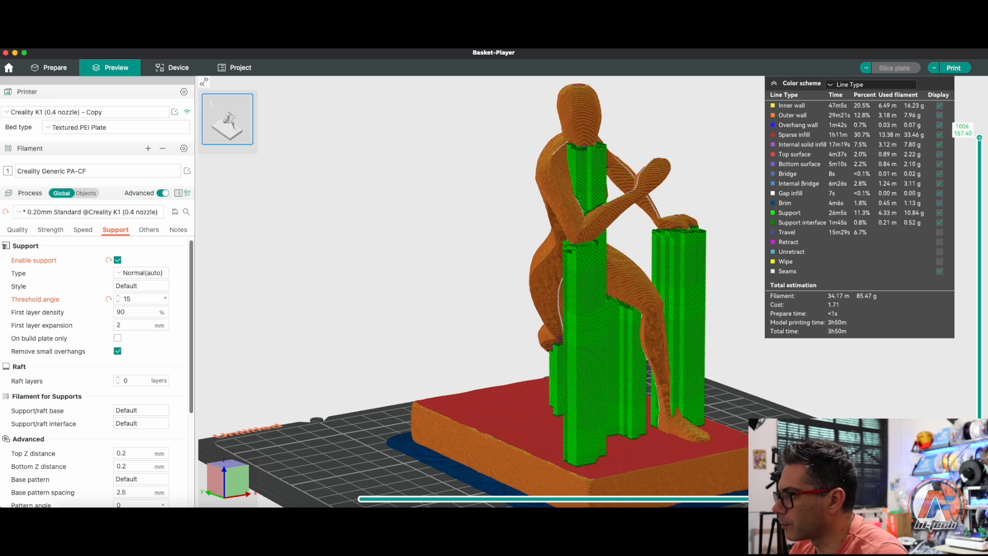
pyautogui.moveTo(722, 315); pyautogui.dragTo(708, 320)
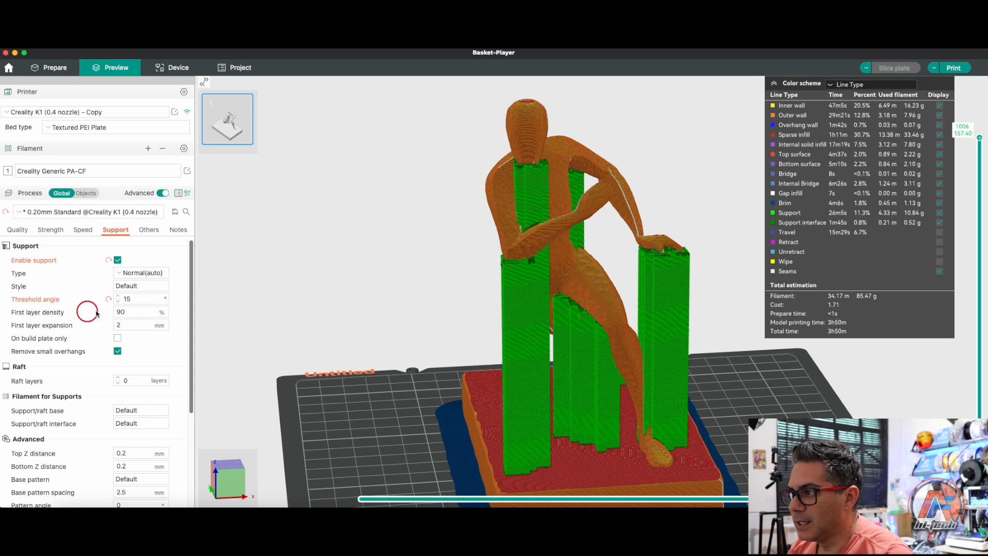
# Check the first layer density setting and examine the bottoms of the supports where they stand on the figure's base
pyautogui.click(132, 313)
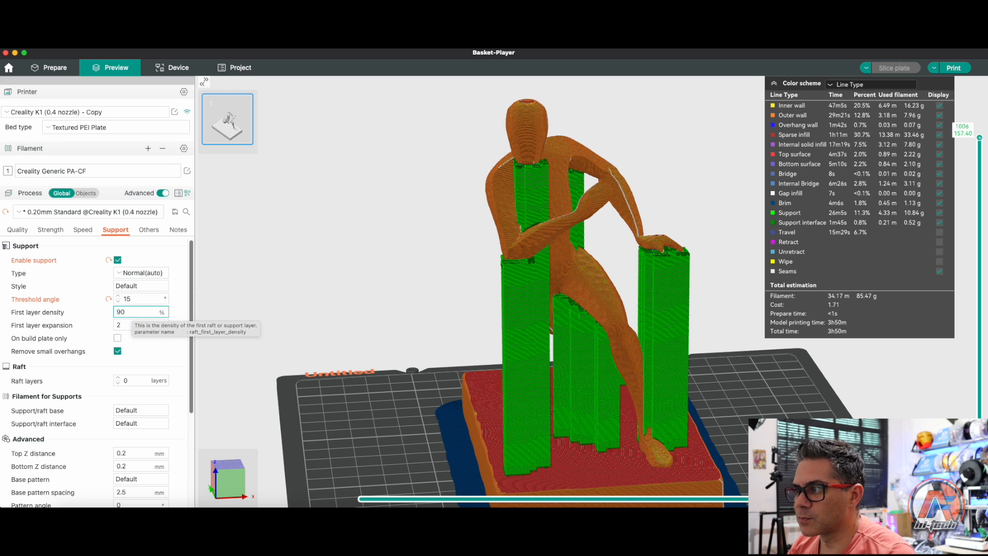
pyautogui.moveTo(131, 312); pyautogui.dragTo(103, 312)
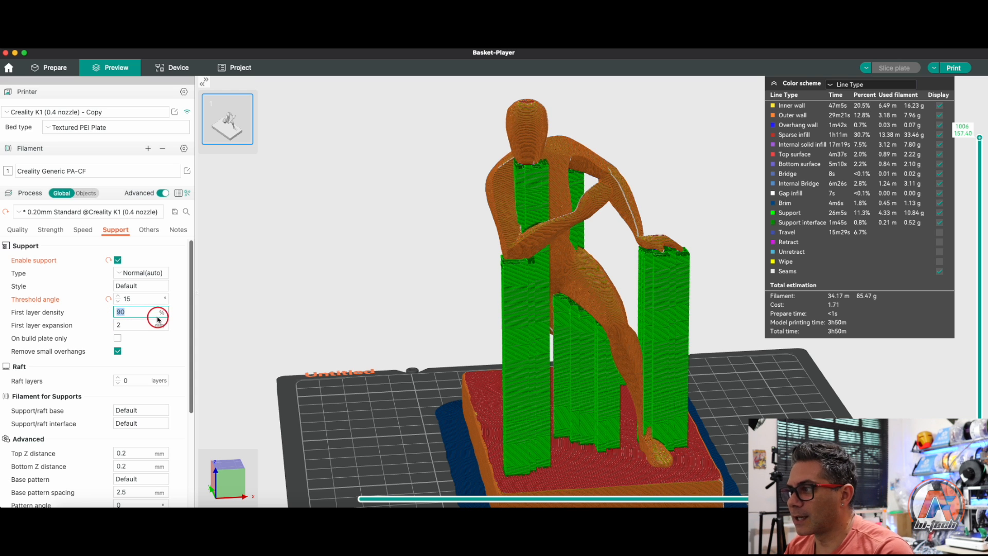
pyautogui.scroll(5, 455, 427)
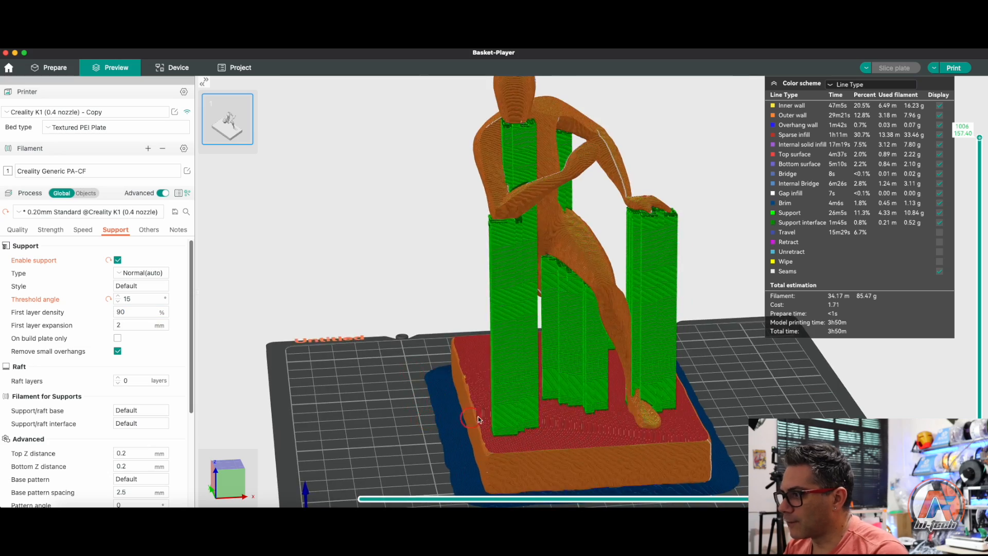
pyautogui.moveTo(580, 460); pyautogui.dragTo(536, 357, button='right')
pyautogui.scroll(6, 535, 357)
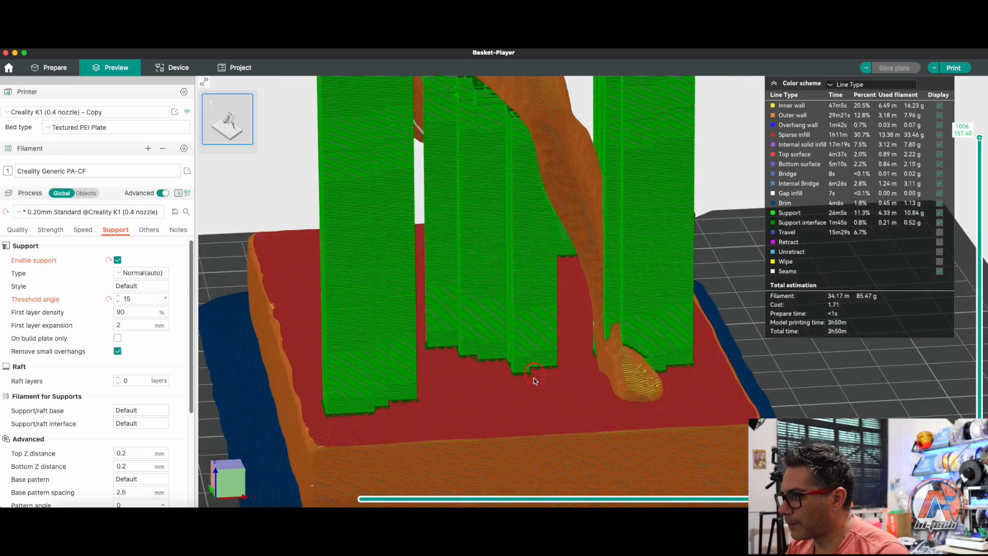
pyautogui.moveTo(466, 426); pyautogui.dragTo(552, 370, button='right')
pyautogui.scroll(4, 423, 382)
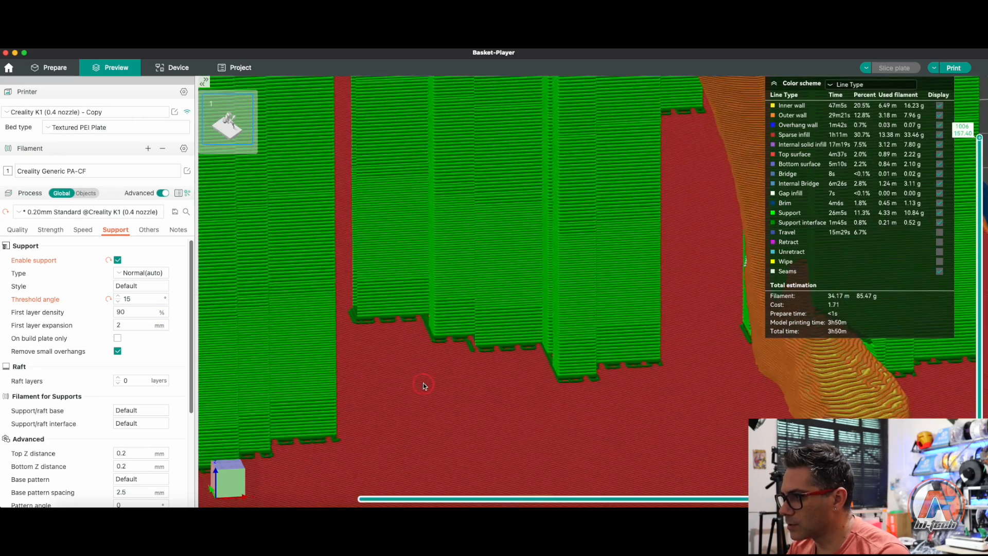
pyautogui.moveTo(317, 445); pyautogui.dragTo(475, 364, button='right')
pyautogui.scroll(2, 474, 364)
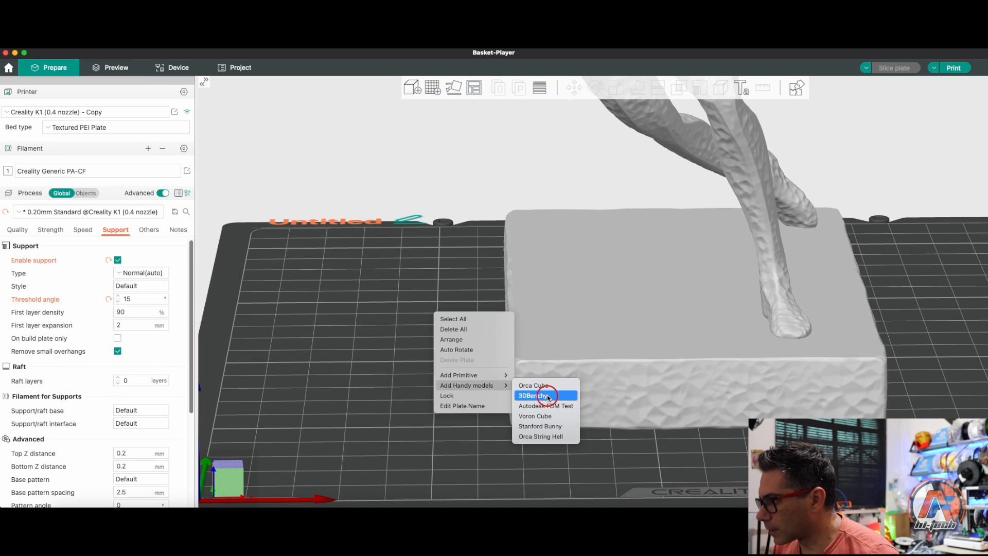
# Add the 3DBenchy handy model to the plate and place it on the free area beside the figure's base
pyautogui.click(548, 397)
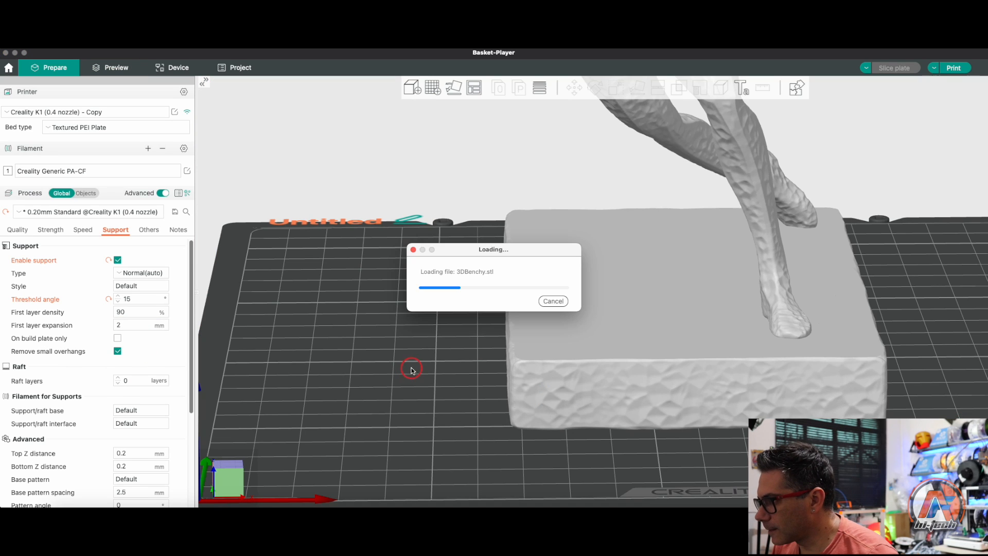
pyautogui.moveTo(951, 294); pyautogui.dragTo(469, 311)
pyautogui.moveTo(420, 463); pyautogui.dragTo(453, 415)
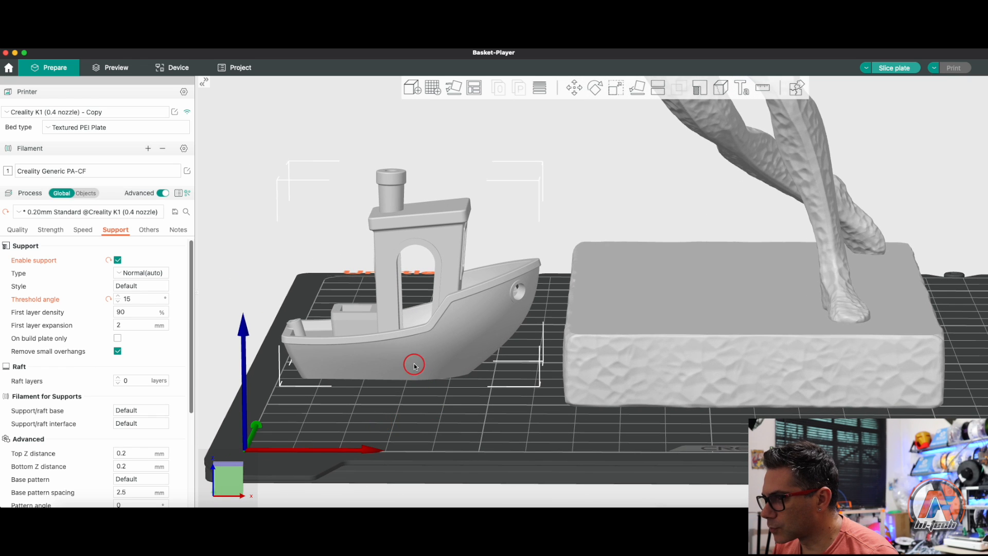
# Slice the plate and examine the first layer of the support column under the boat's bow
pyautogui.click(895, 68)
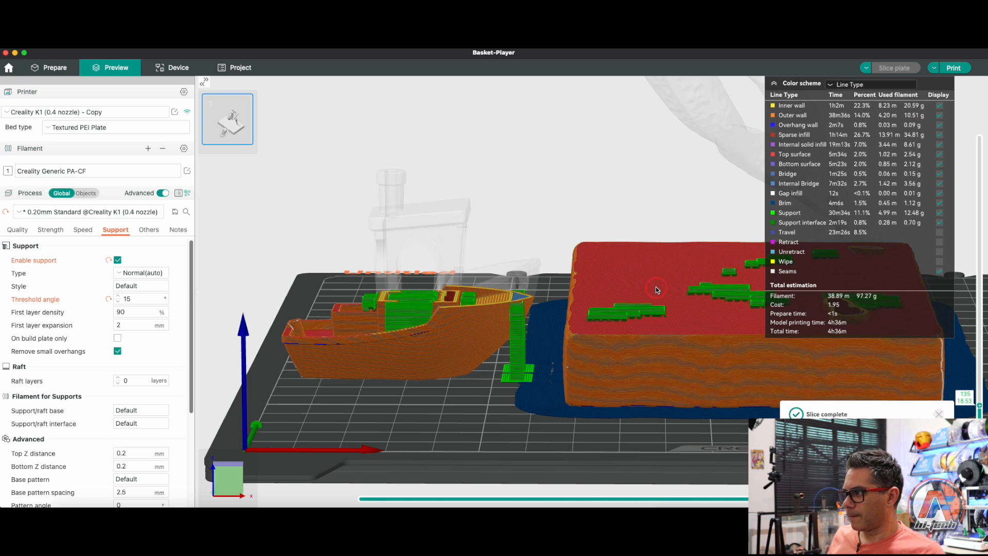
pyautogui.scroll(5, 561, 381)
pyautogui.moveTo(489, 449); pyautogui.dragTo(522, 385)
pyautogui.scroll(5, 451, 425)
pyautogui.moveTo(521, 385); pyautogui.dragTo(536, 372, button='right')
pyautogui.scroll(5, 535, 373)
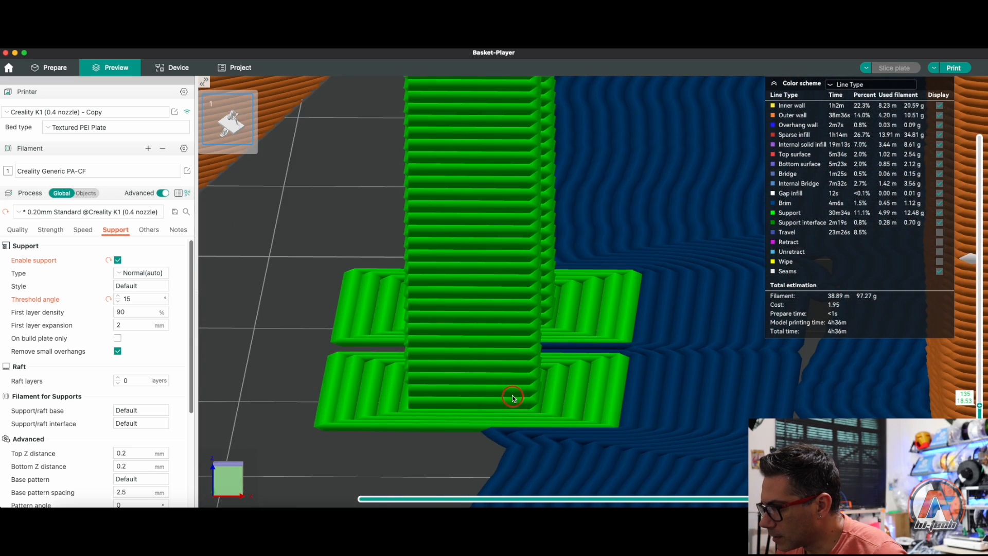
pyautogui.moveTo(424, 457); pyautogui.dragTo(487, 380, button='right')
pyautogui.moveTo(448, 411); pyautogui.dragTo(445, 425)
pyautogui.moveTo(444, 424); pyautogui.dragTo(444, 429)
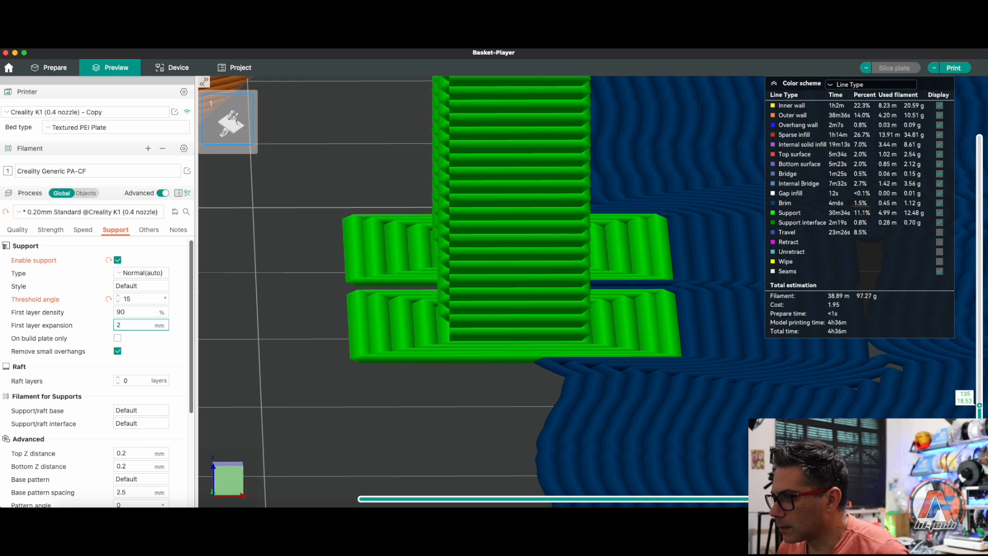
# Set the support first layer expansion to 50 mm, reslice and look at the support's first layer around the boat
pyautogui.doubleClick(135, 328)
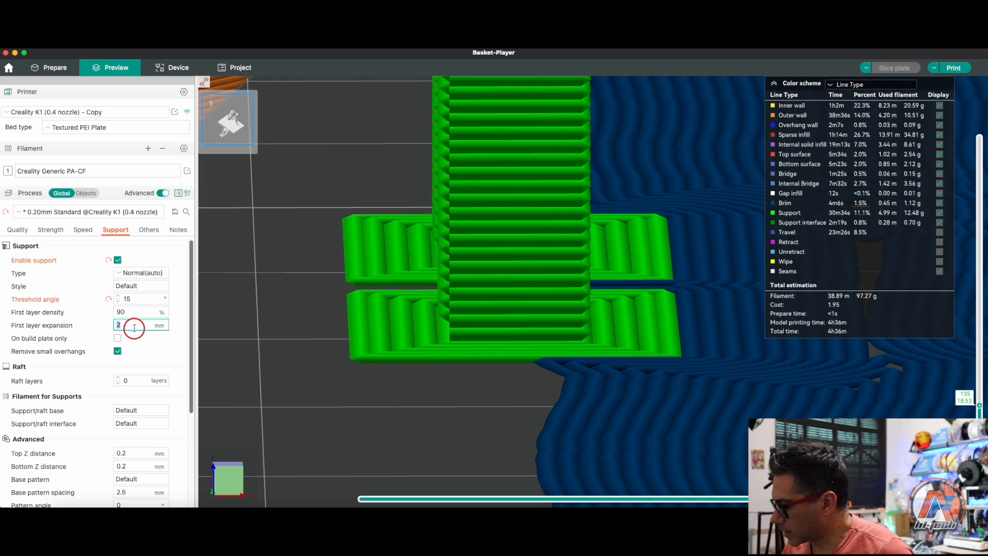
pyautogui.write('50')
pyautogui.press('Return')
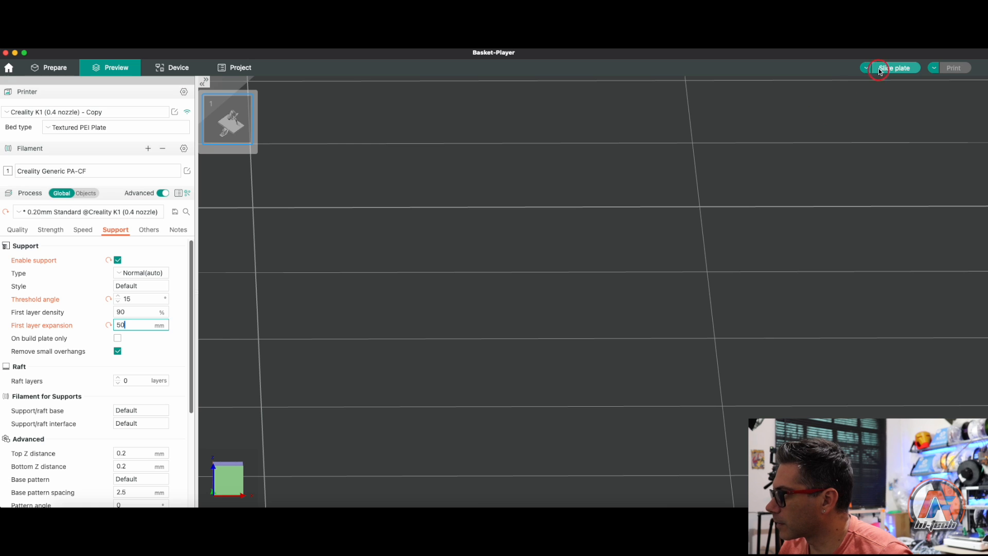
pyautogui.click(881, 70)
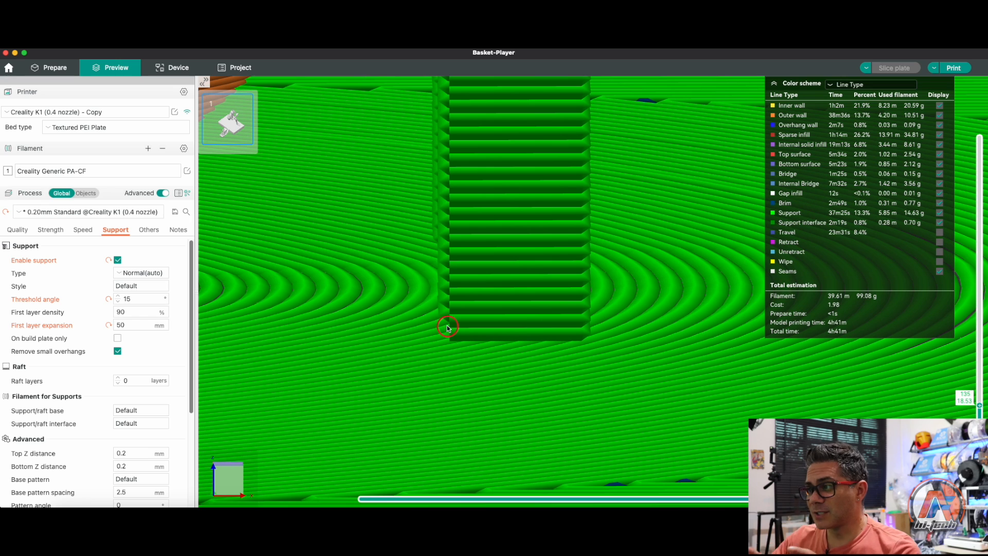
pyautogui.scroll(-10, 448, 328)
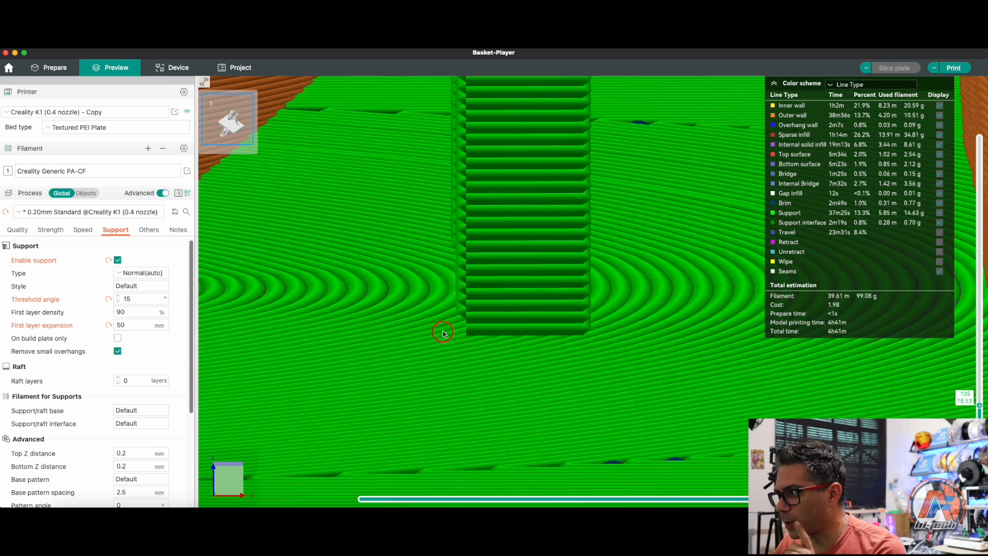
pyautogui.scroll(-5, 449, 346)
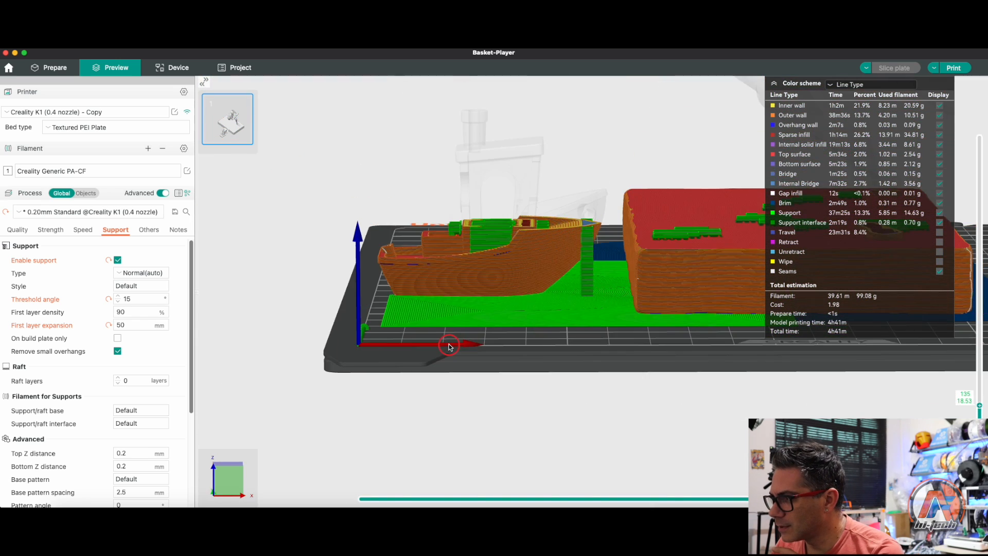
pyautogui.scroll(5, 448, 346)
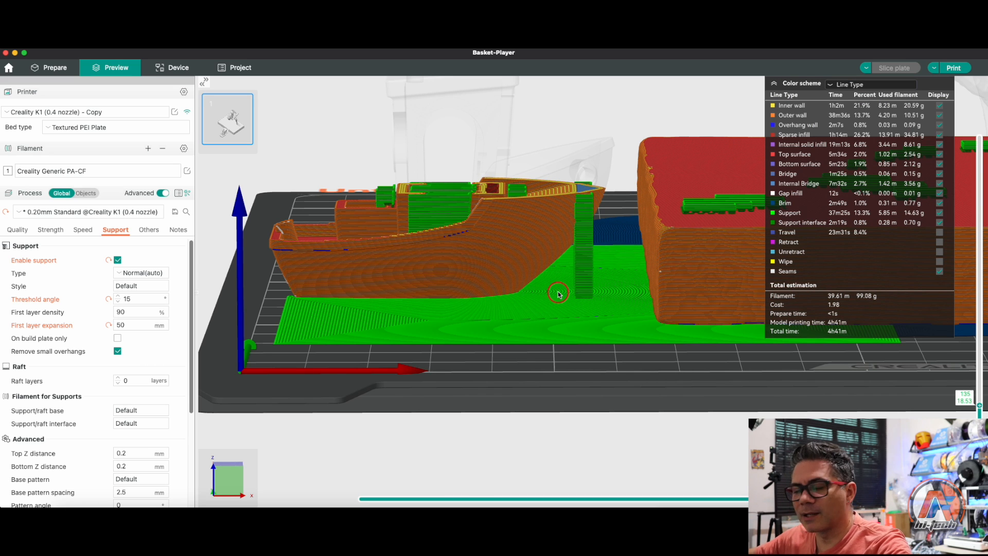
# Set the support first layer expansion to 10 mm, reslice and examine the support's first layer between the boat's bow and the figure's base
pyautogui.doubleClick(132, 325)
pyautogui.click(115, 326)
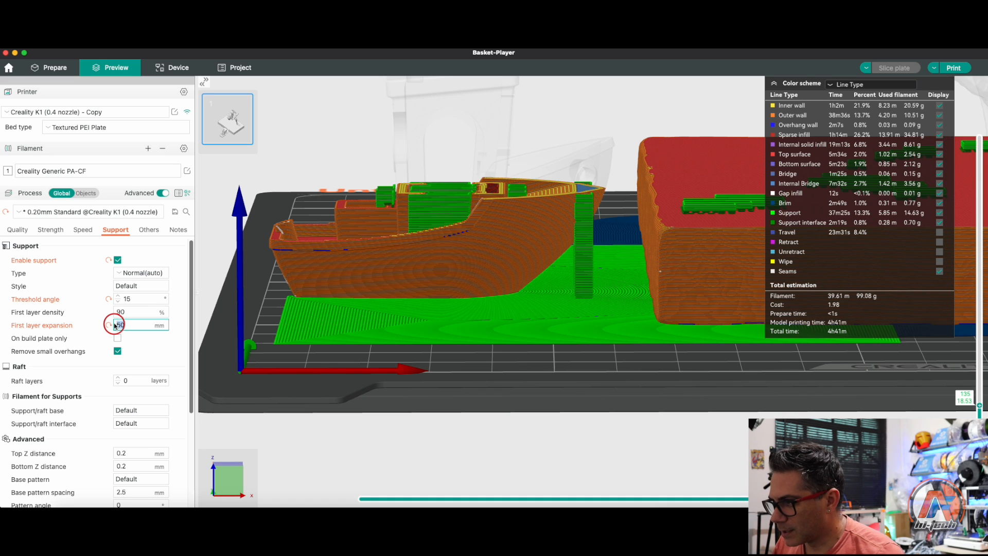
pyautogui.write('10')
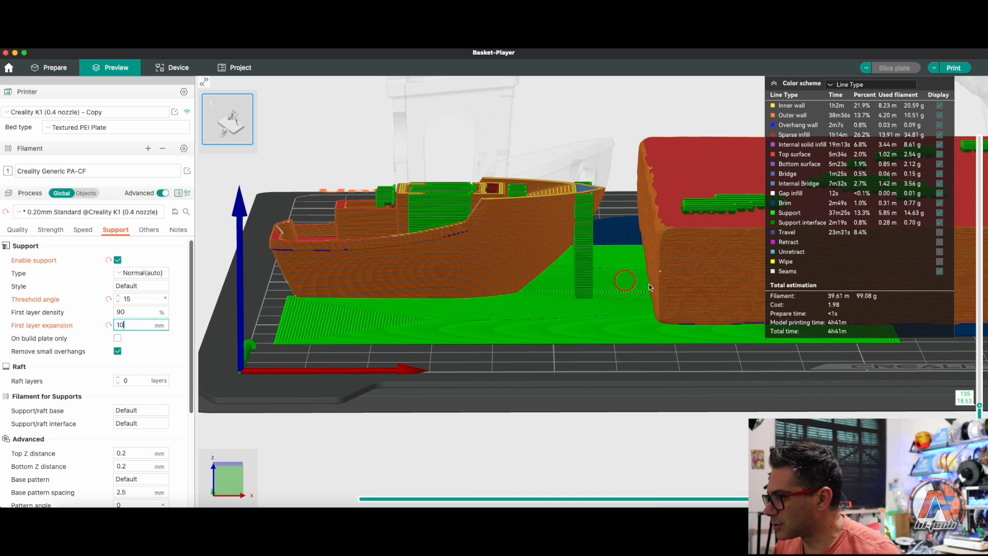
pyautogui.click(886, 75)
pyautogui.click(887, 74)
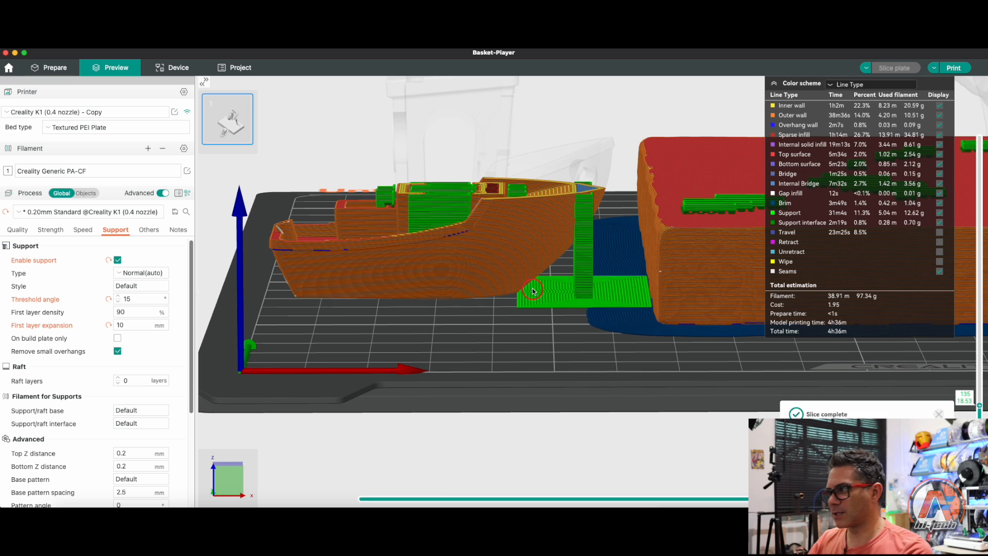
pyautogui.scroll(6, 616, 322)
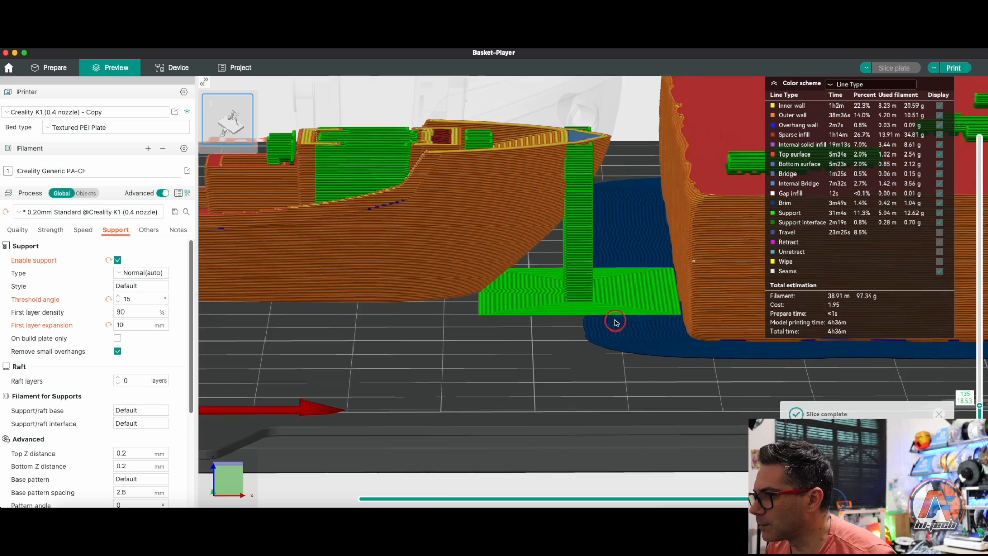
pyautogui.scroll(5, 507, 372)
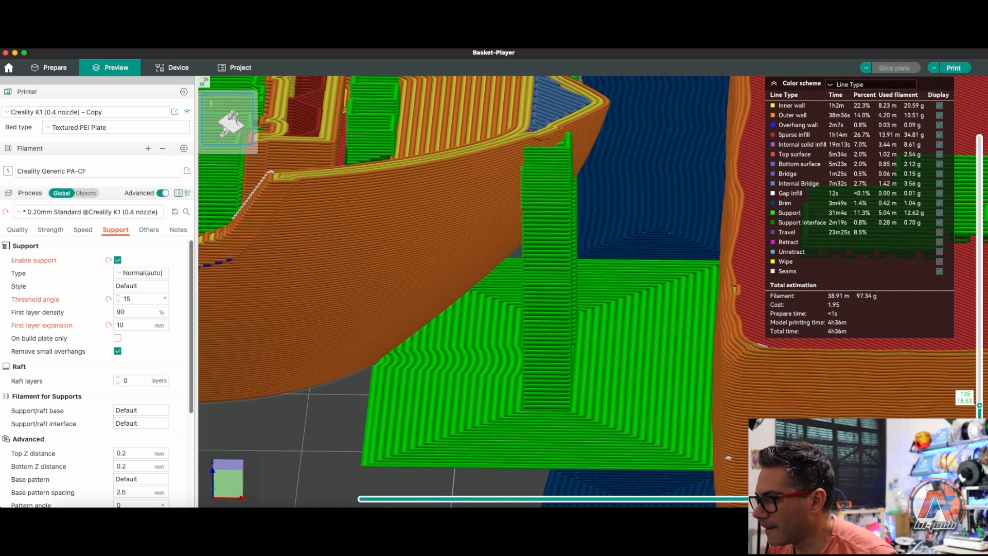
pyautogui.moveTo(513, 423); pyautogui.dragTo(736, 174)
pyautogui.moveTo(456, 358); pyautogui.dragTo(461, 384)
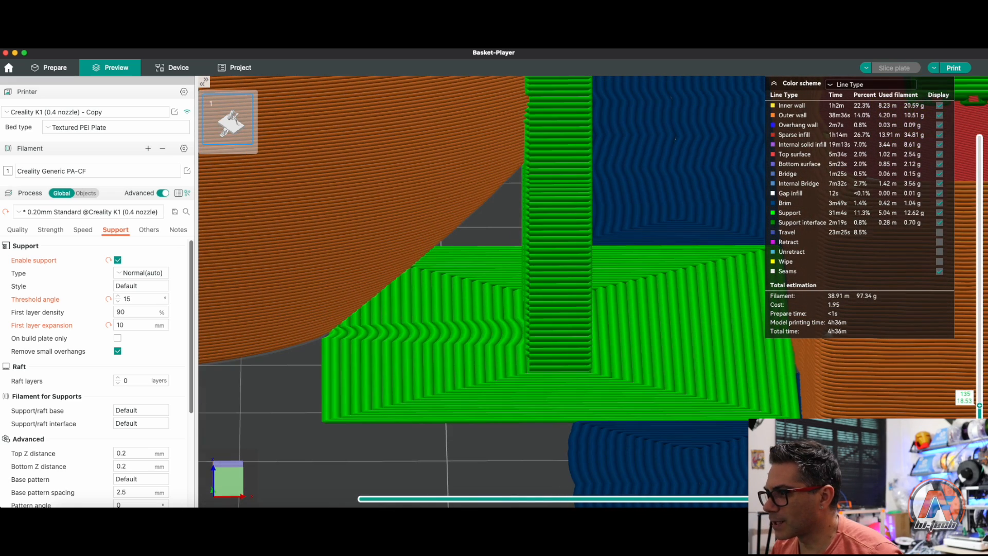
# Restore the default first layer expansion, reslice with a 10 % first layer density and examine the support's footprint under the bow
pyautogui.click(109, 326)
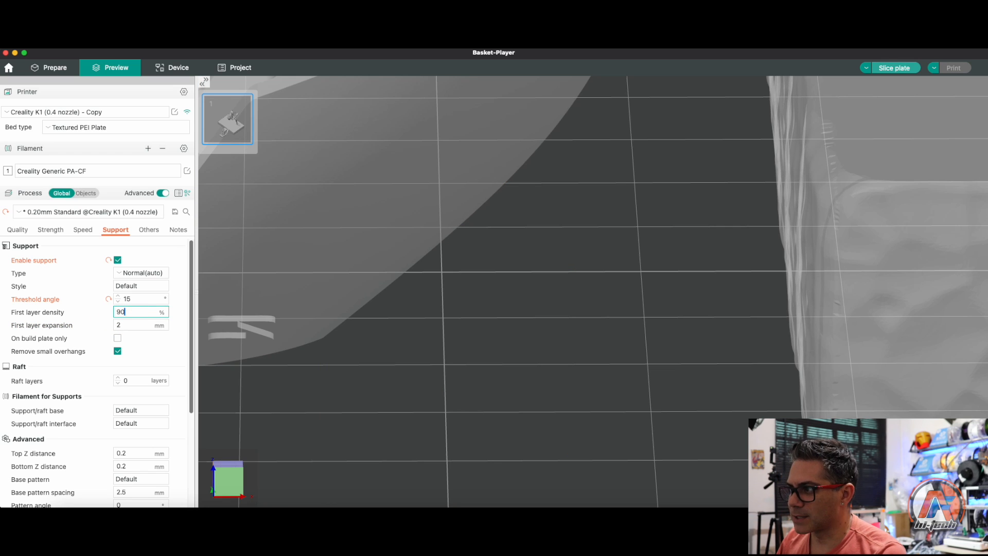
pyautogui.moveTo(132, 313); pyautogui.dragTo(109, 315)
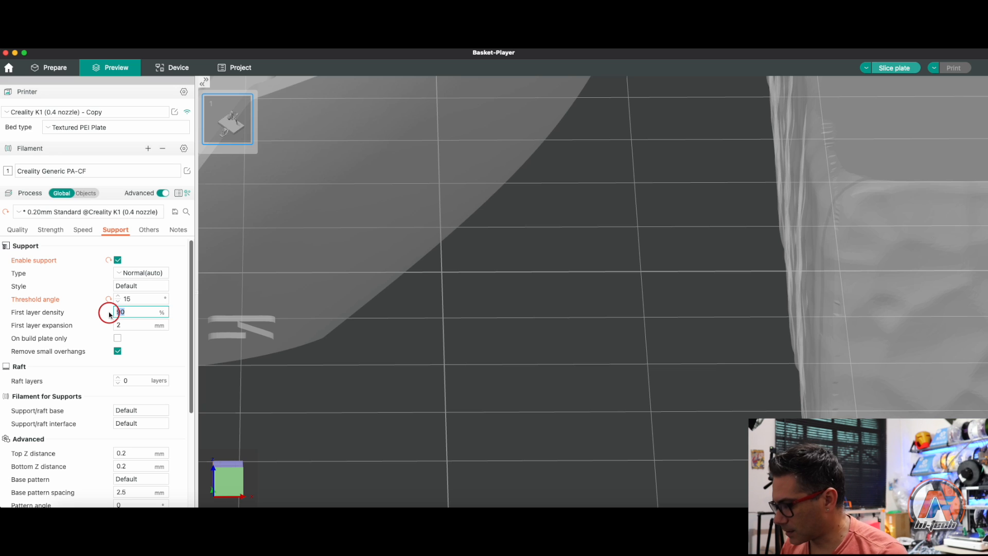
pyautogui.write('10')
pyautogui.press('Return')
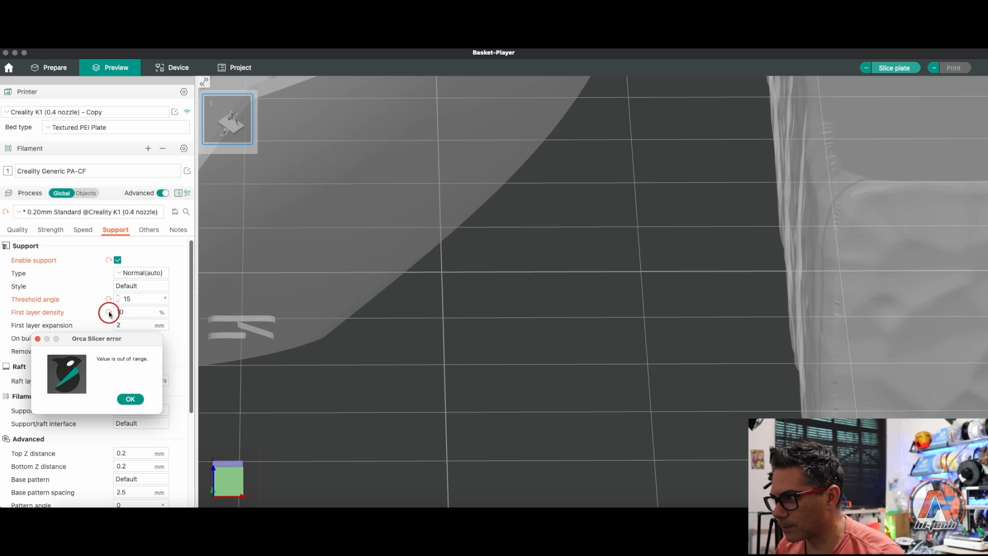
pyautogui.click(136, 401)
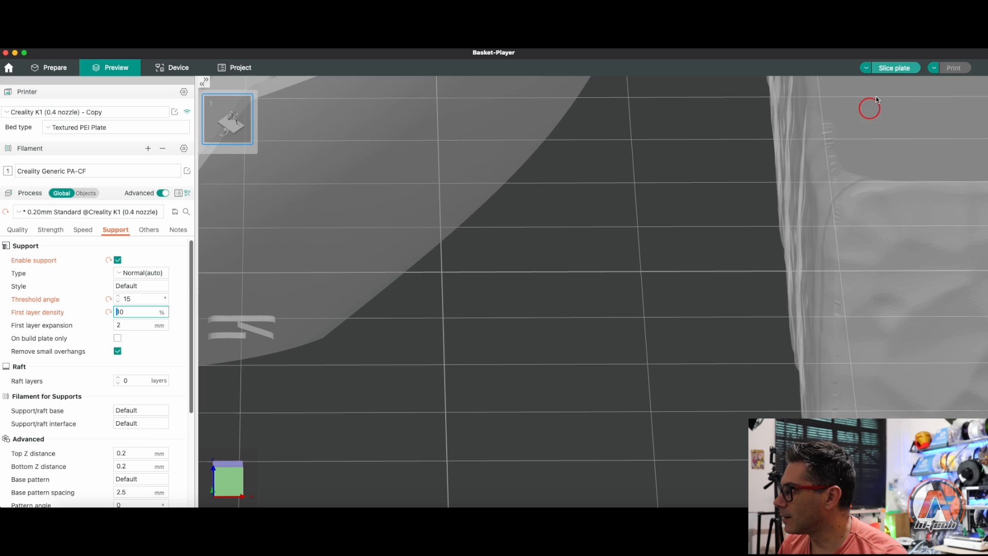
pyautogui.click(895, 79)
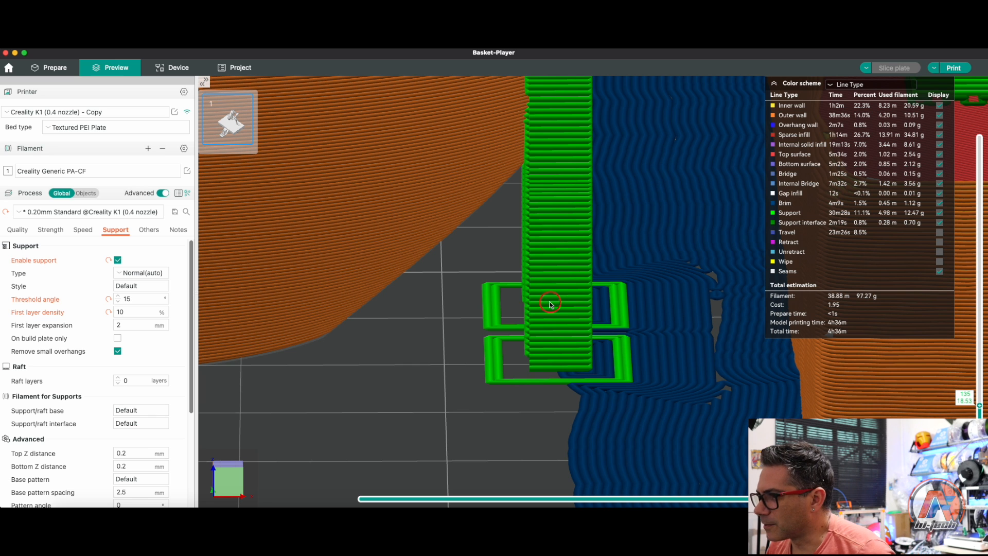
pyautogui.click(124, 326)
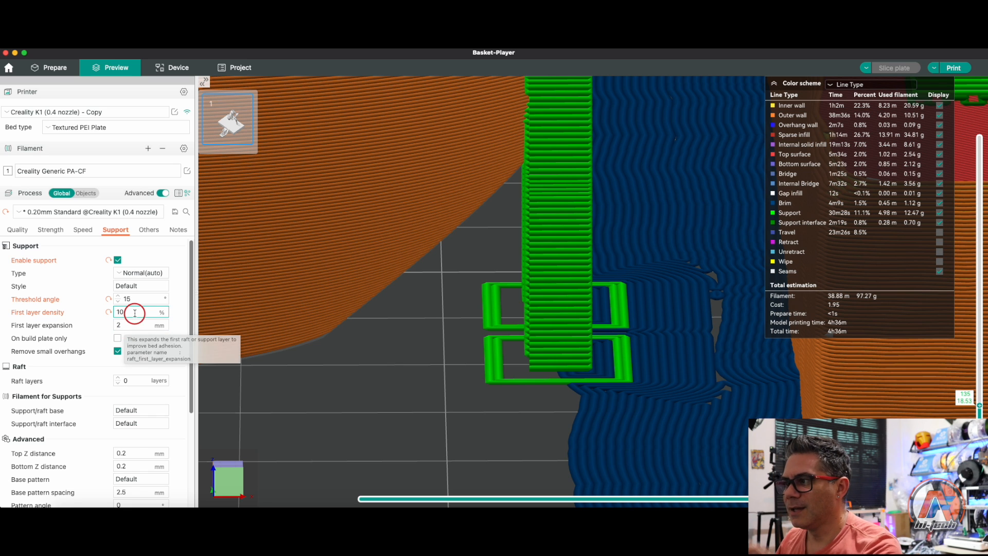
pyautogui.click(135, 313)
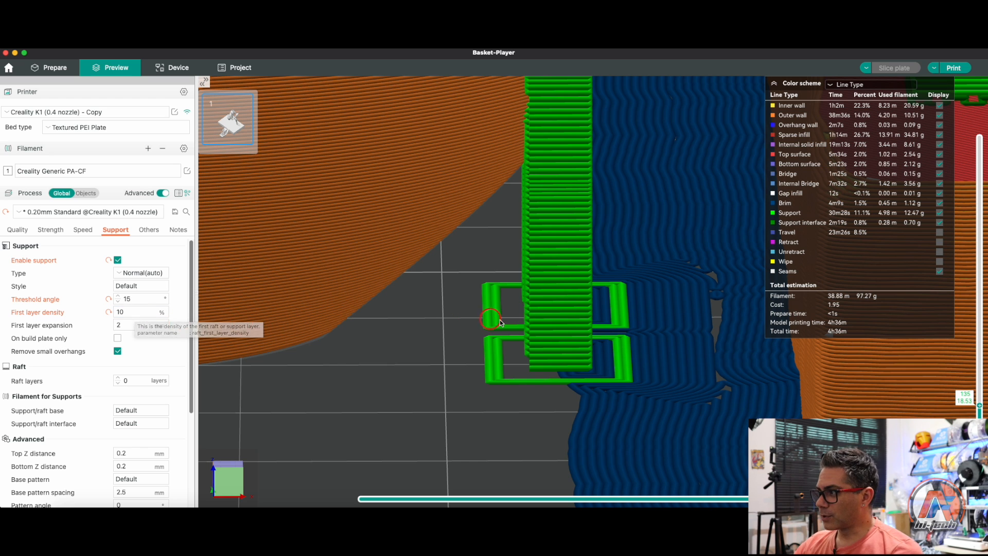
pyautogui.scroll(3, 518, 406)
pyautogui.moveTo(519, 405); pyautogui.dragTo(611, 326)
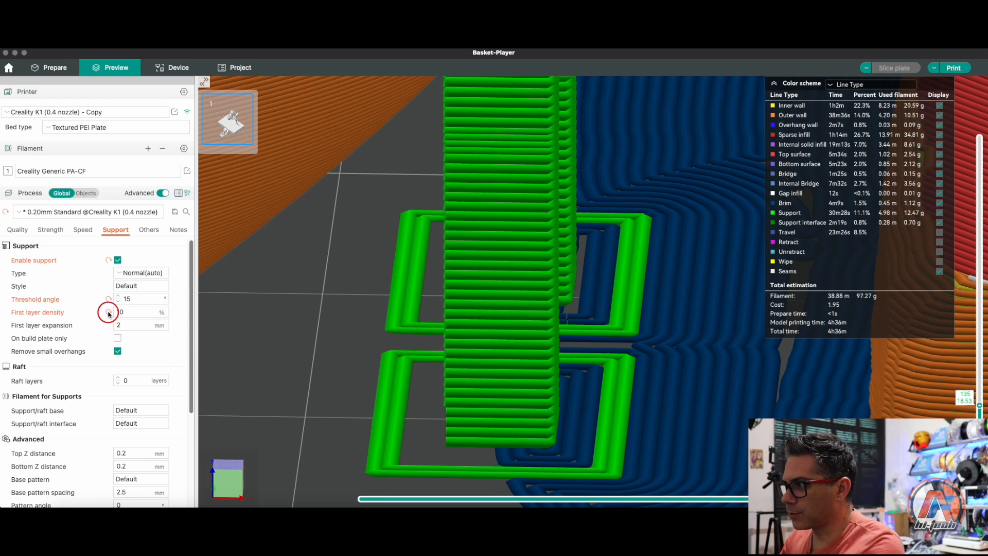
# Restore the default 90 % support first layer density and reslice the plate
pyautogui.click(124, 324)
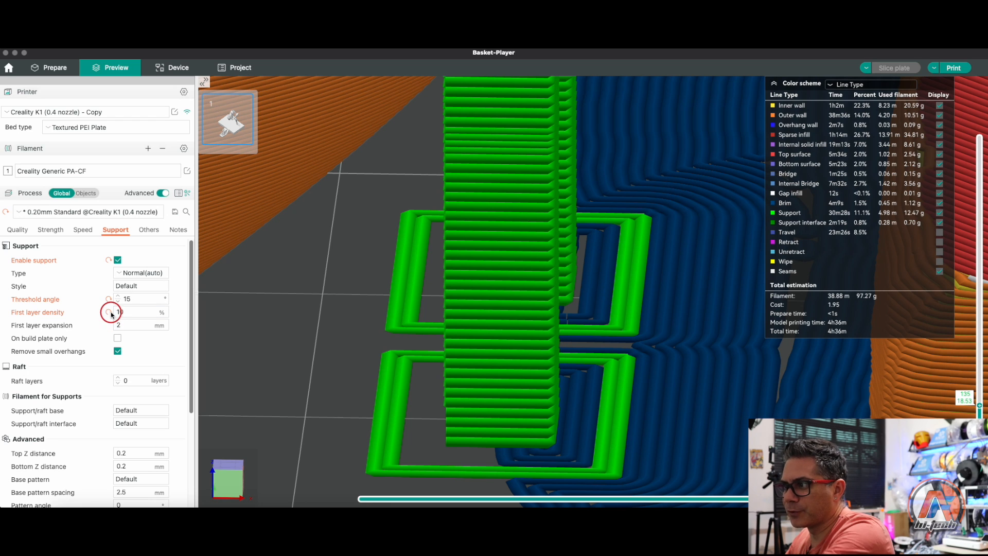
pyautogui.click(108, 312)
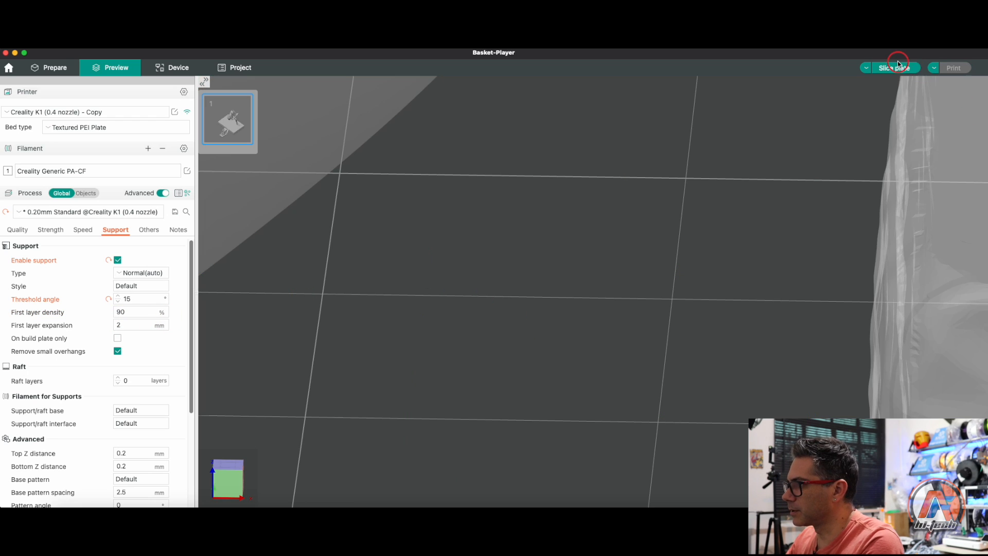
pyautogui.click(895, 69)
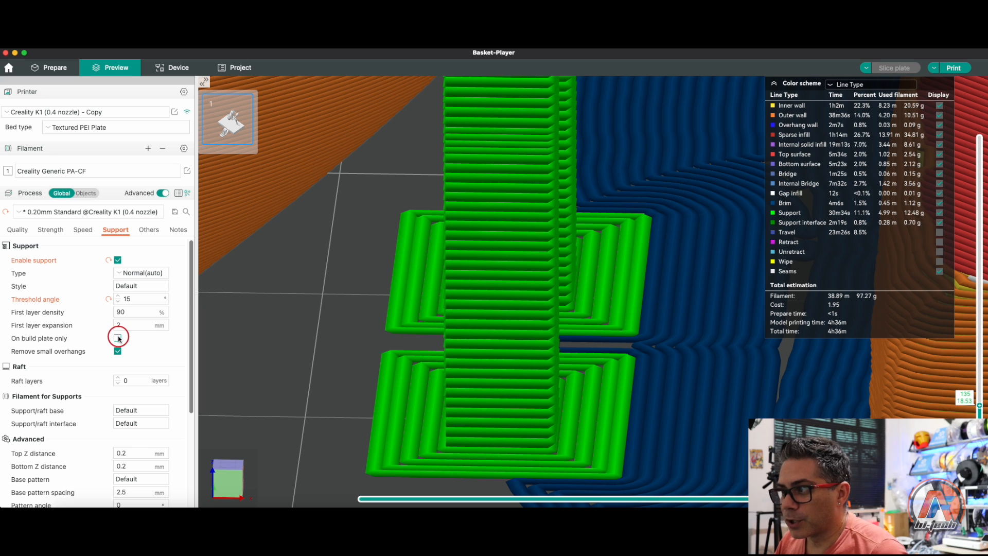
# Restrict supports to the build plate only, reslice and examine the boat and the figure from the front and from below
pyautogui.scroll(-5, 363, 326)
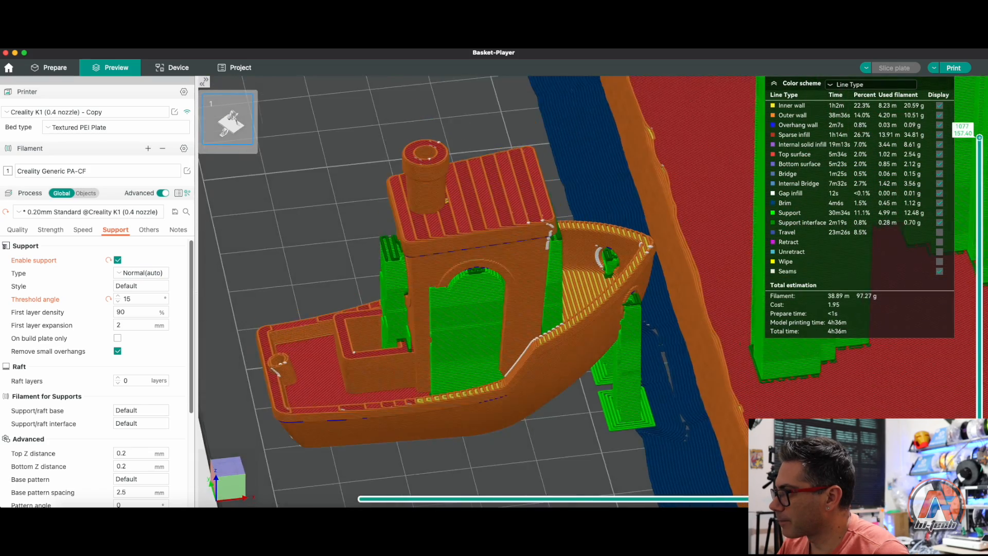
pyautogui.scroll(-10, 560, 360)
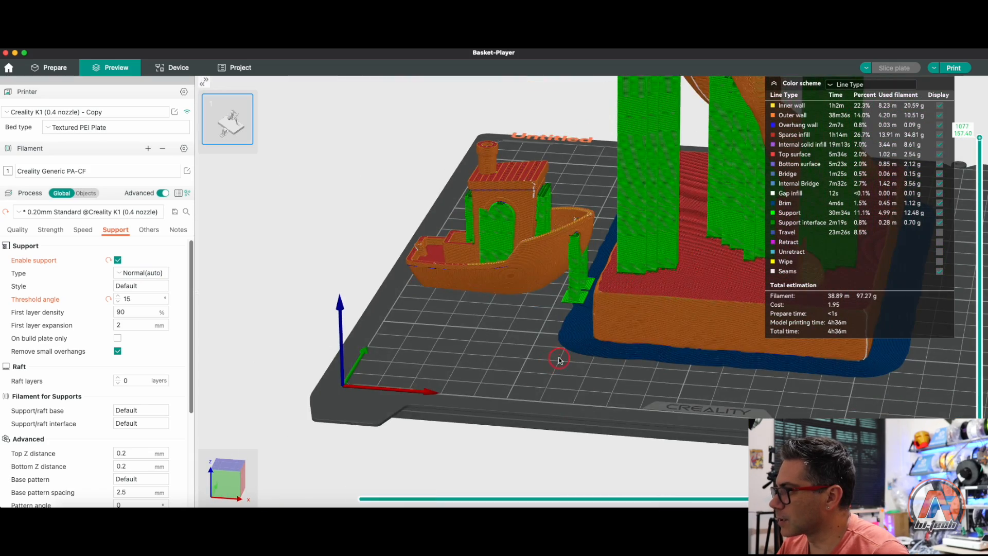
pyautogui.moveTo(560, 360); pyautogui.dragTo(448, 395, button='right')
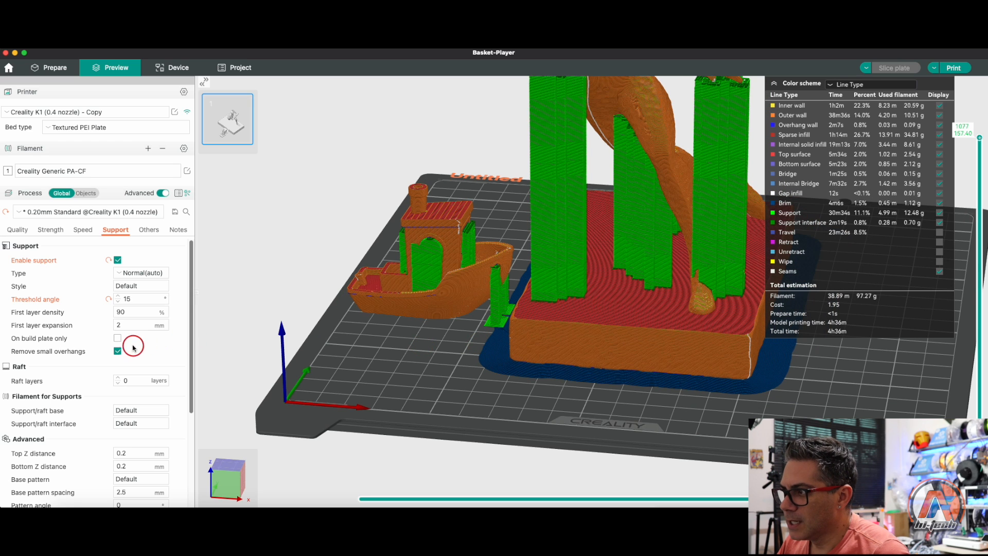
pyautogui.click(118, 339)
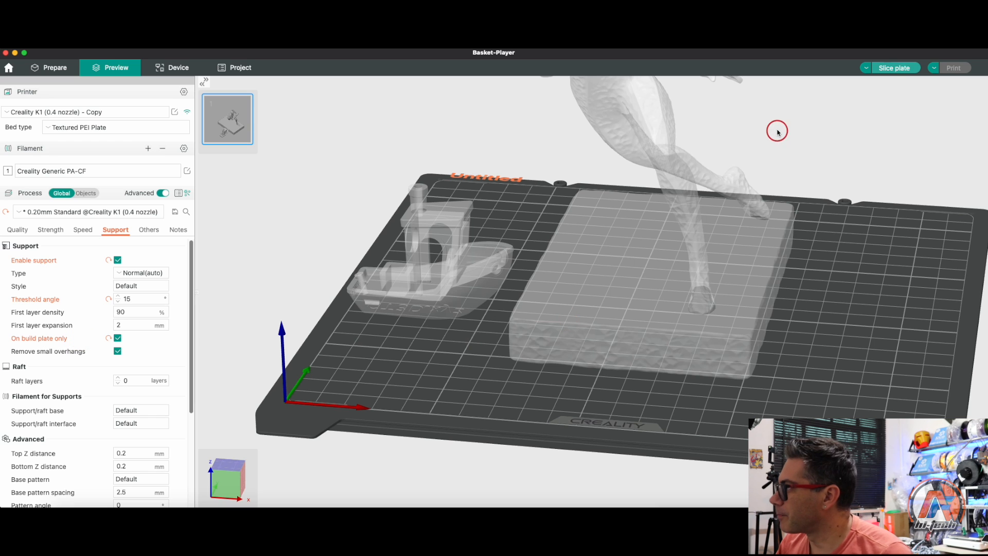
pyautogui.click(891, 69)
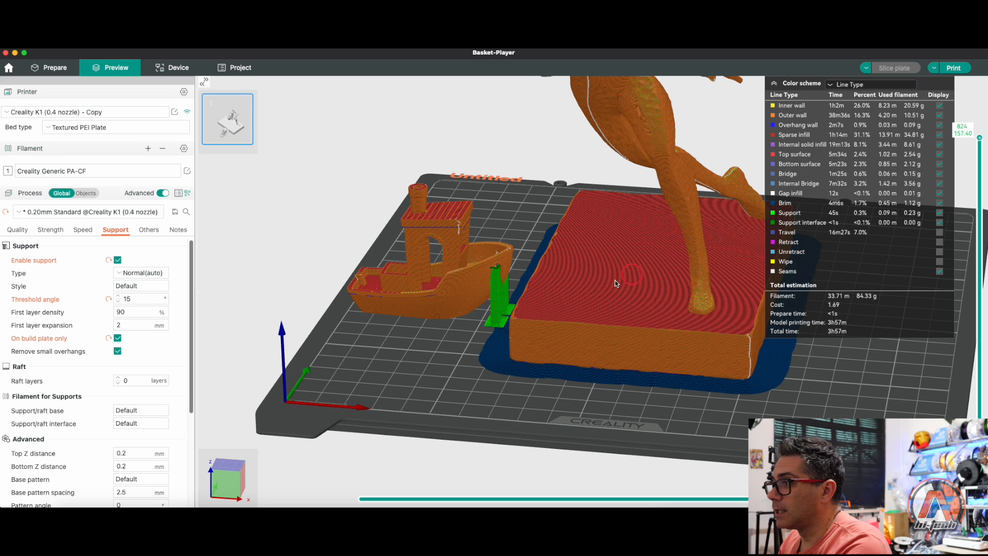
pyautogui.moveTo(433, 360); pyautogui.dragTo(459, 377)
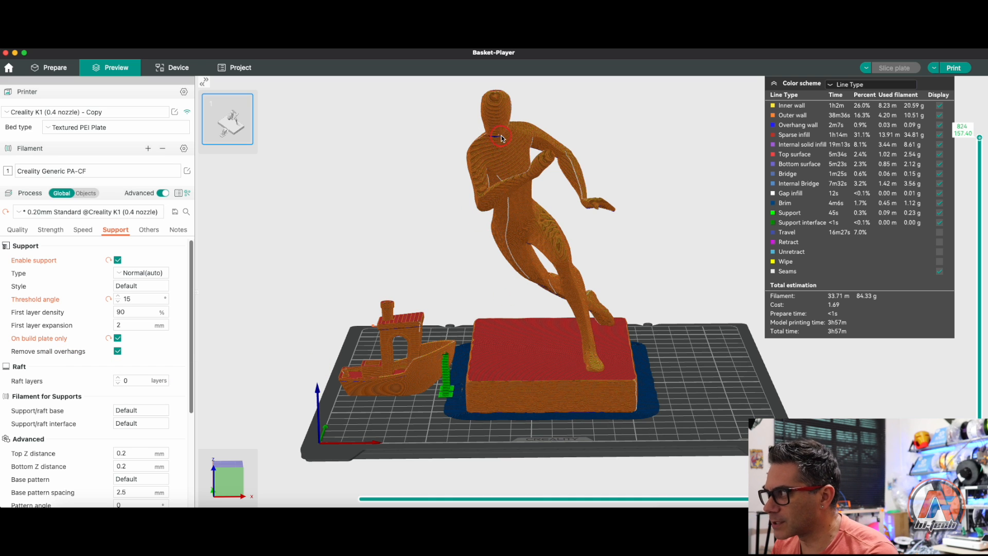
pyautogui.press('3')
pyautogui.moveTo(677, 212); pyautogui.dragTo(671, 263)
# Change the support type to Tree(auto), reslice and inspect the tree supports around the boat and the figure
pyautogui.click(152, 274)
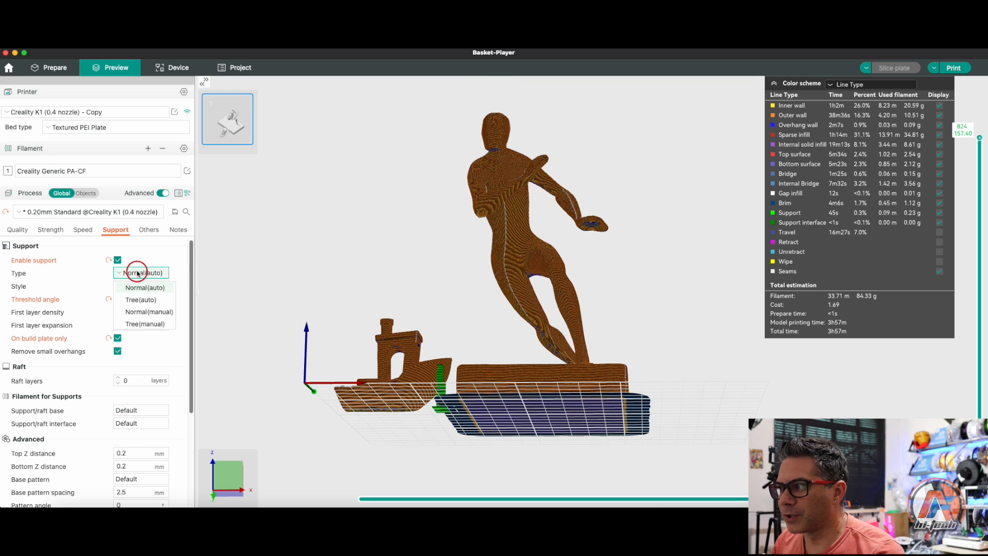
pyautogui.click(146, 299)
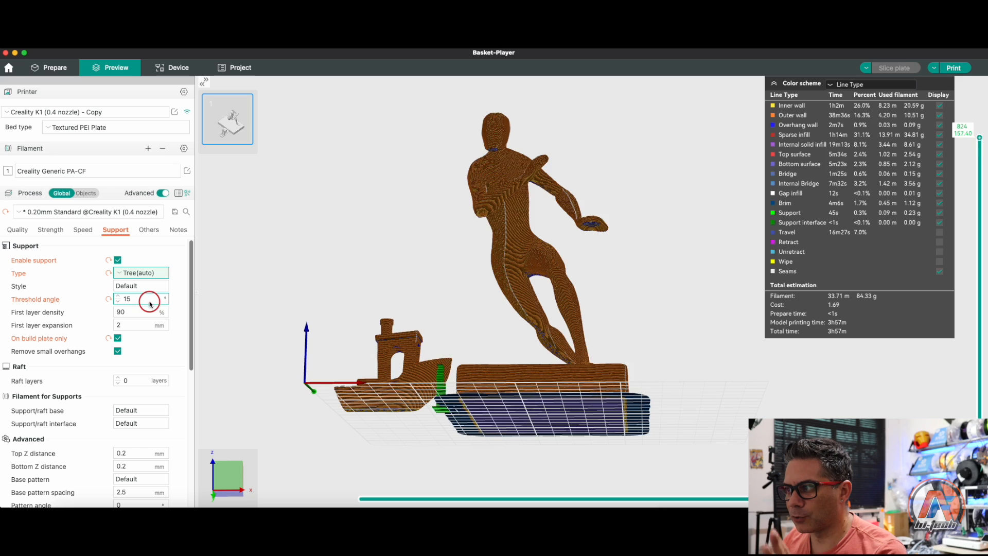
pyautogui.click(896, 68)
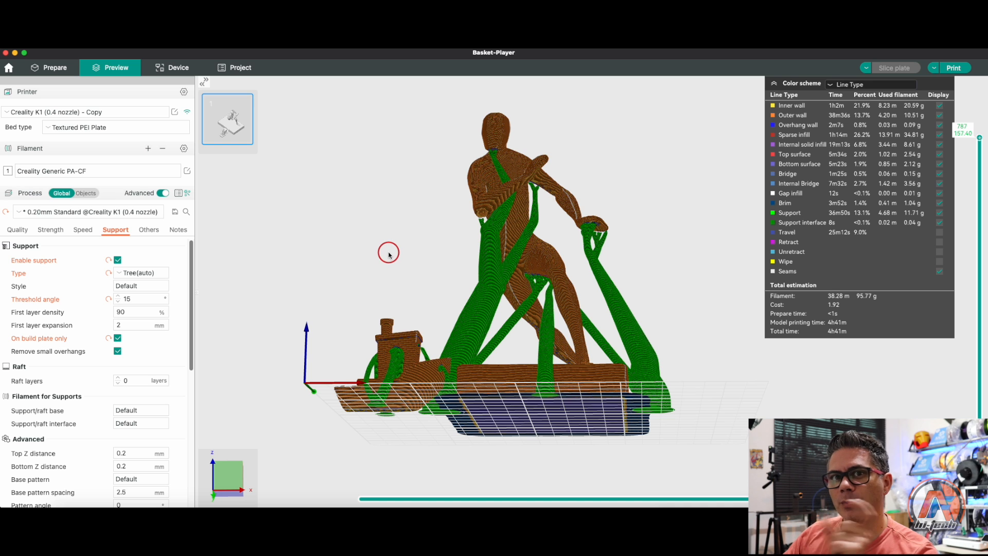
pyautogui.moveTo(378, 245); pyautogui.dragTo(379, 268)
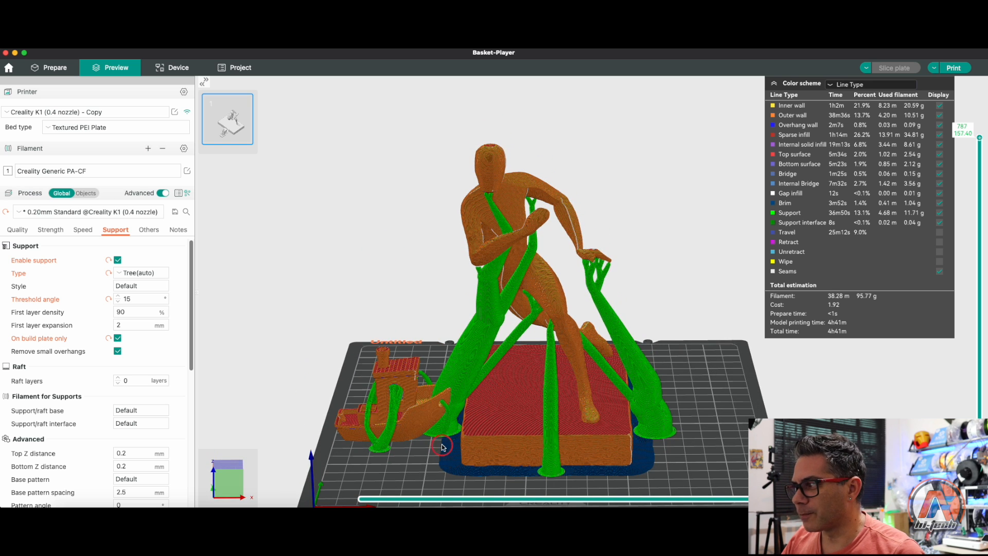
pyautogui.scroll(3, 458, 456)
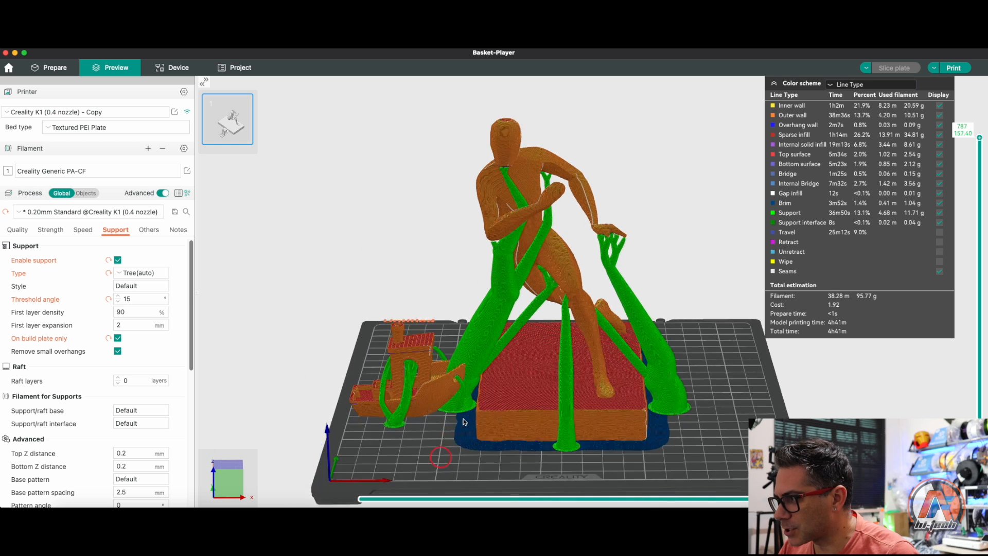
pyautogui.scroll(2, 492, 327)
pyautogui.scroll(3, 493, 326)
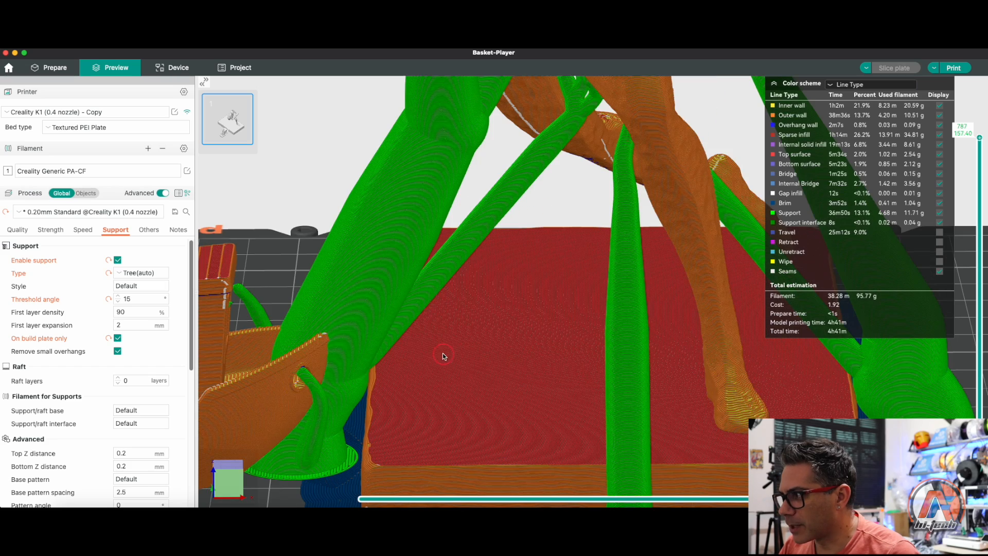
pyautogui.scroll(-8, 551, 280)
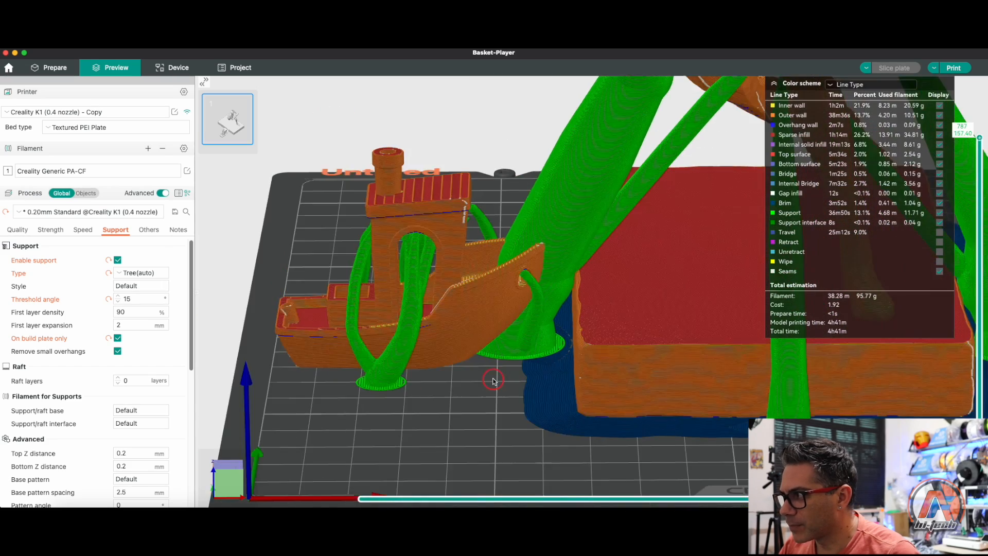
pyautogui.moveTo(556, 378)
pyautogui.mouseDown()
pyautogui.moveTo(575, 401)
pyautogui.moveTo(679, 230)
pyautogui.mouseUp()
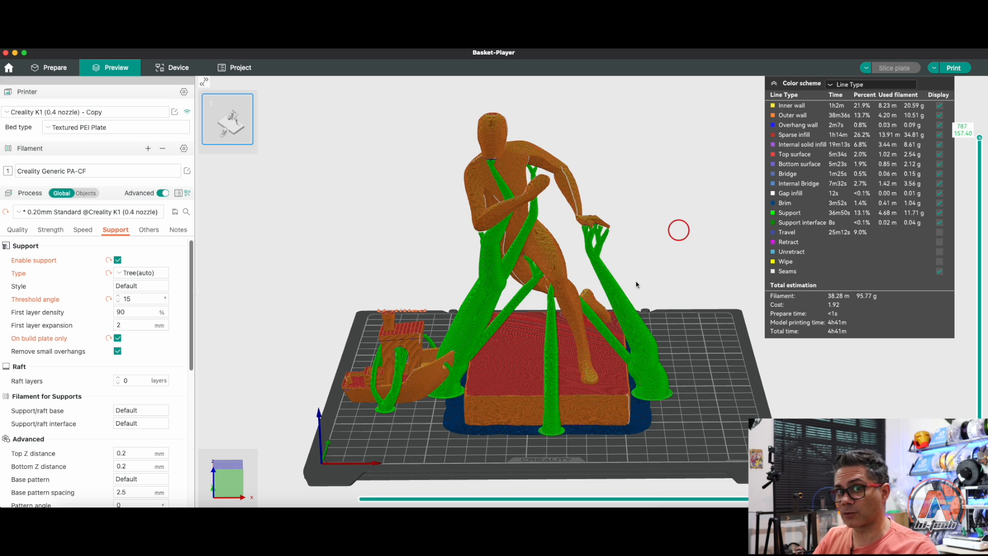
# Restore the threshold angle to its default of 30°, reslice the plate and return to the model preparation view
pyautogui.click(108, 299)
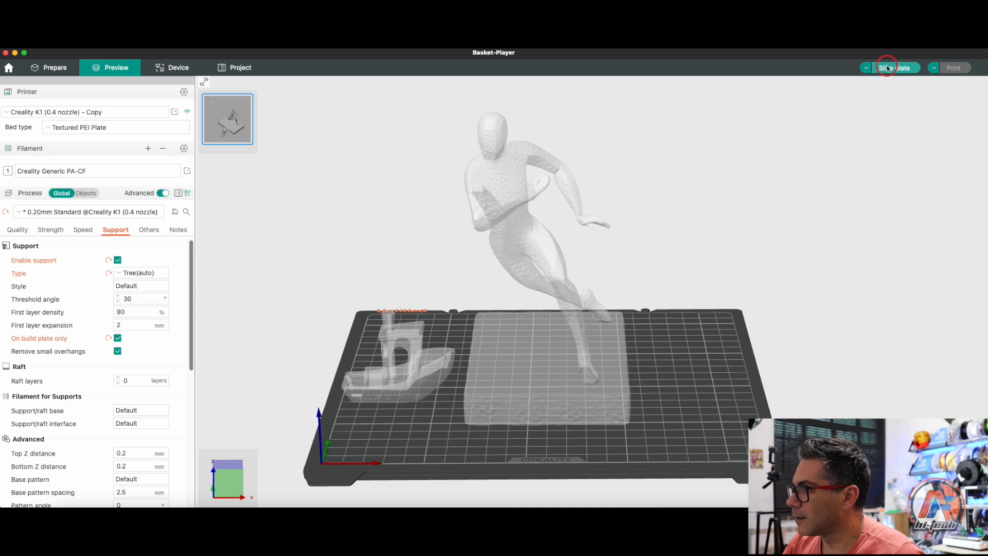
pyautogui.click(883, 67)
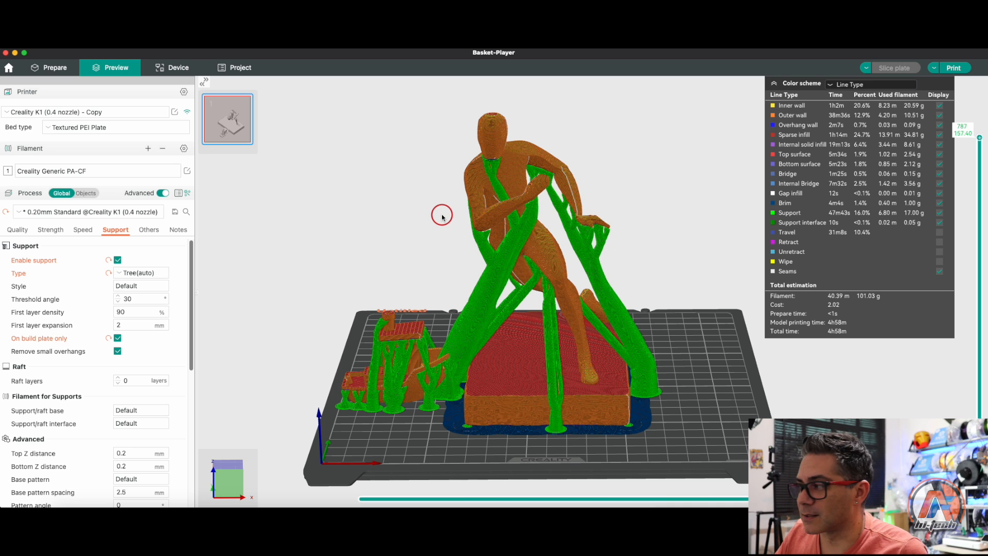
pyautogui.moveTo(666, 216)
pyautogui.mouseDown()
pyautogui.moveTo(666, 201)
pyautogui.moveTo(672, 225)
pyautogui.mouseUp()
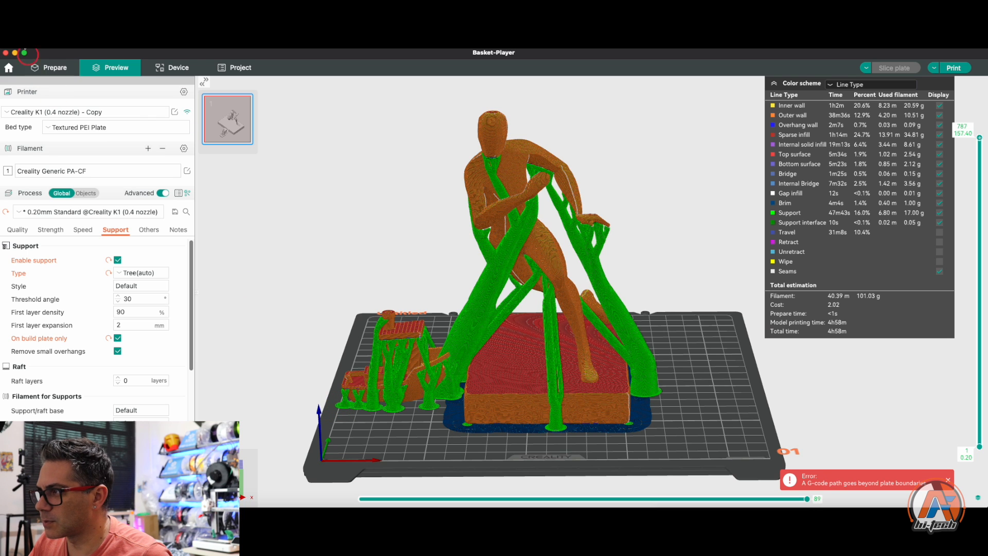
pyautogui.click(52, 67)
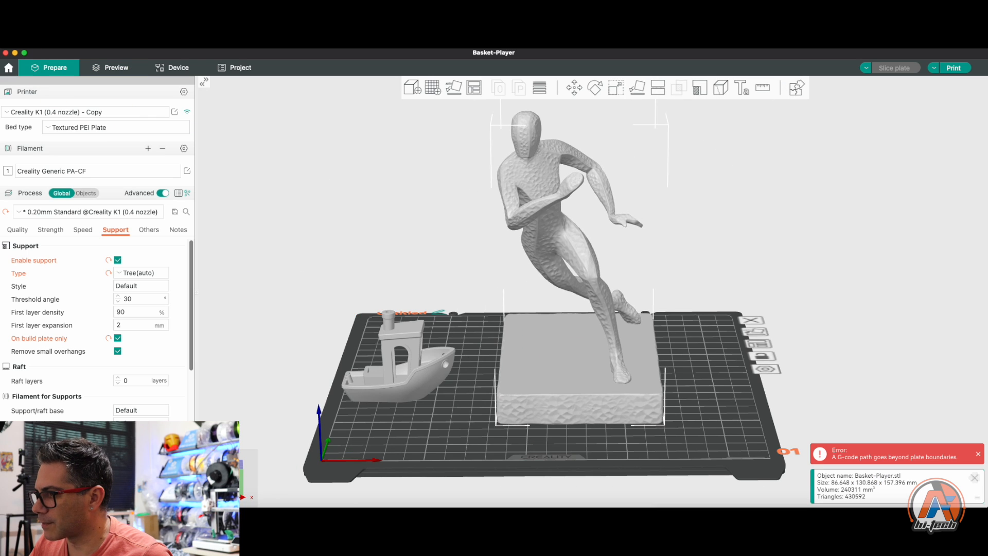
# Move the 3DBenchy boat closer to the figure's base and reslice the plate
pyautogui.moveTo(439, 359); pyautogui.dragTo(470, 360)
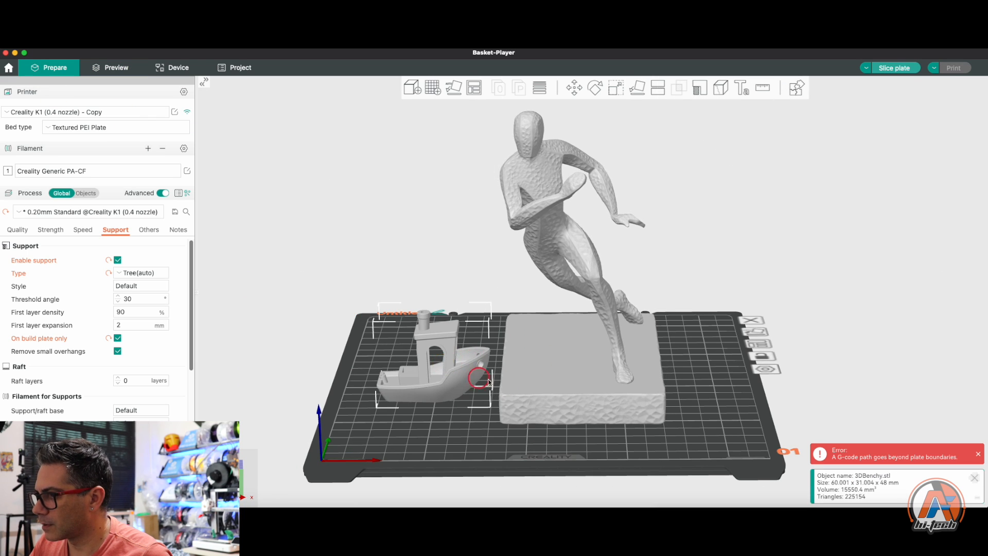
pyautogui.click(897, 67)
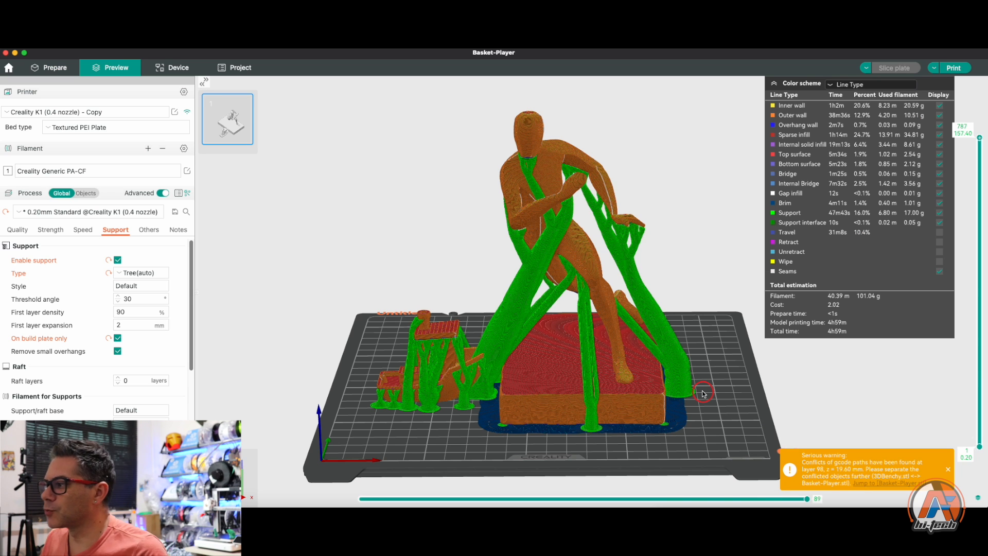
pyautogui.moveTo(216, 297); pyautogui.dragTo(217, 291)
# Change the support type to Tree(manual) and return to the model preparation view
pyautogui.click(149, 274)
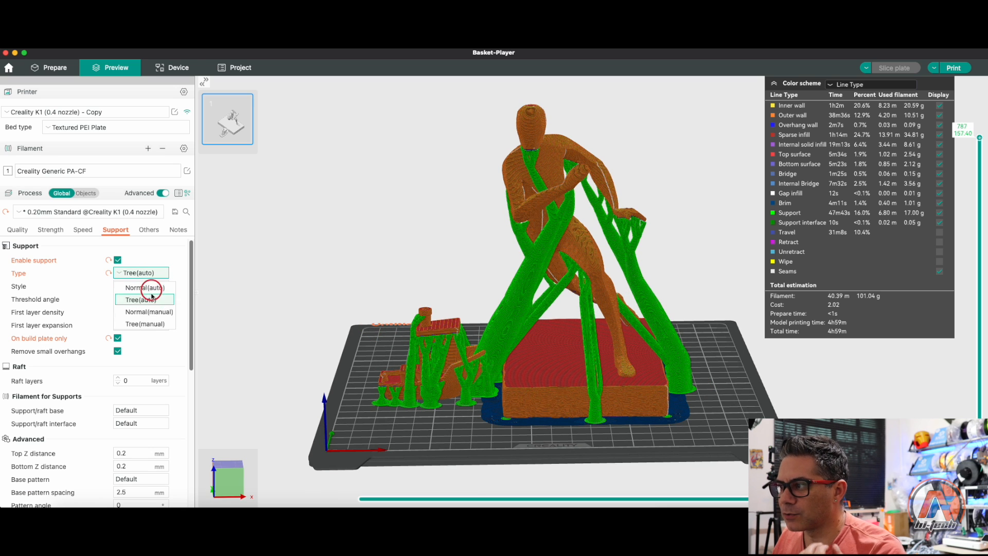
pyautogui.click(147, 324)
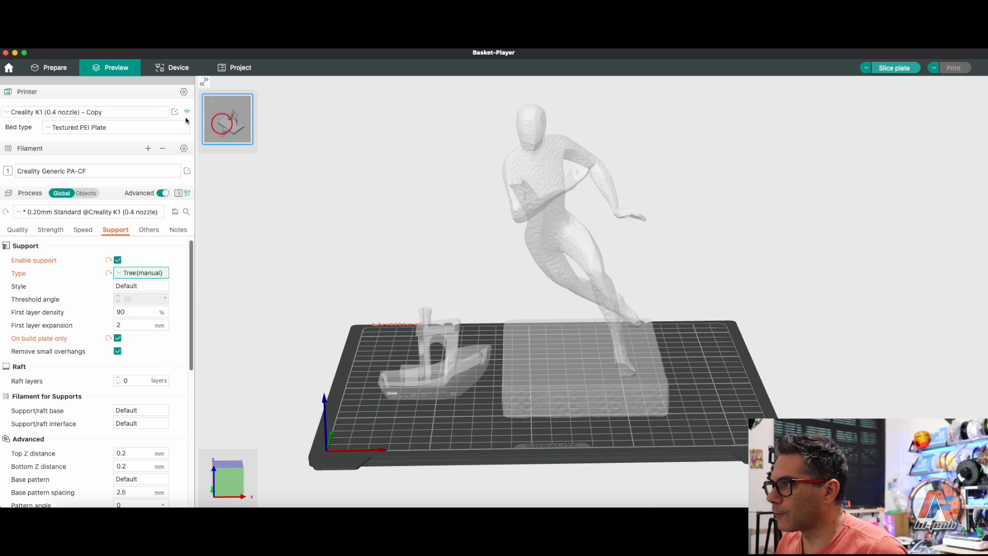
pyautogui.click(72, 74)
# Select the Basket-Player figure and open the support painting tool for it
pyautogui.moveTo(363, 228); pyautogui.dragTo(481, 204)
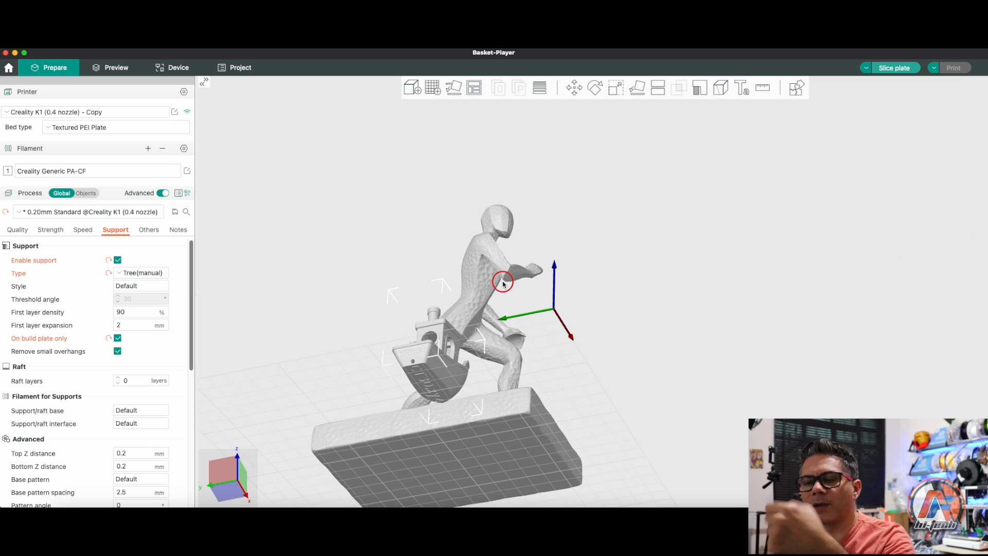
pyautogui.moveTo(691, 283); pyautogui.dragTo(729, 296)
pyautogui.click(530, 206)
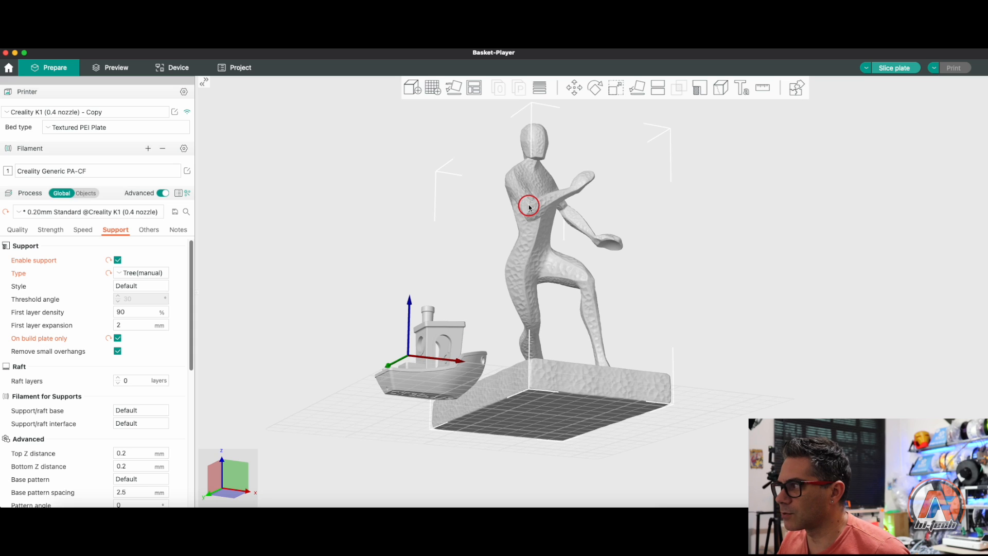
pyautogui.click(701, 89)
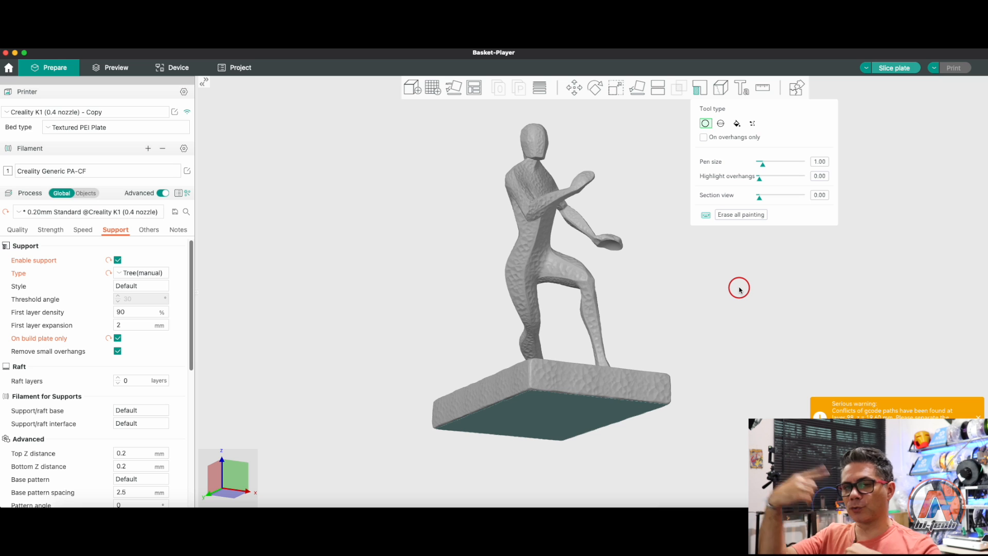
# Set the pen size to 1.44 and paint supports under the figure's chin and along the underside of the raised forearm and hand
pyautogui.moveTo(445, 223); pyautogui.dragTo(582, 181)
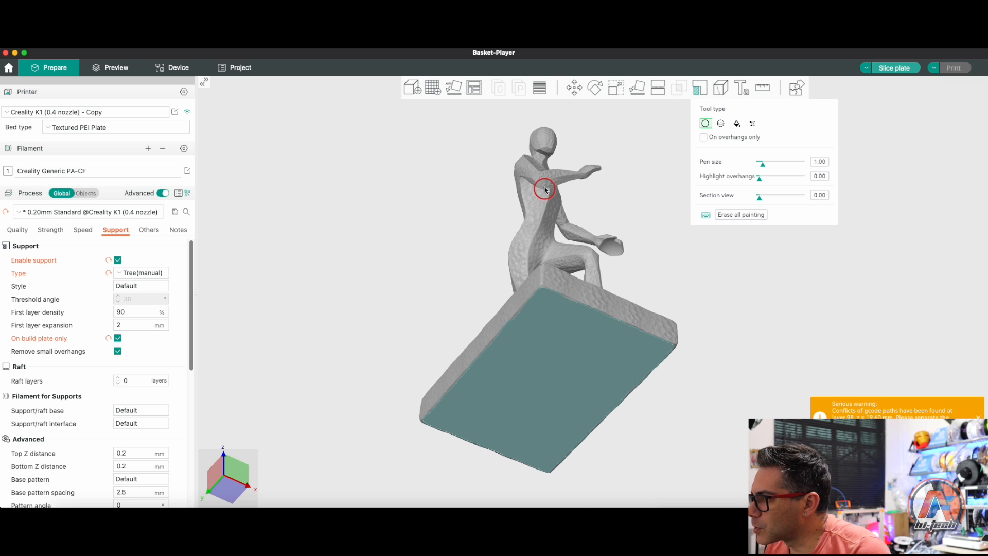
pyautogui.scroll(4, 543, 187)
pyautogui.scroll(-1, 605, 150)
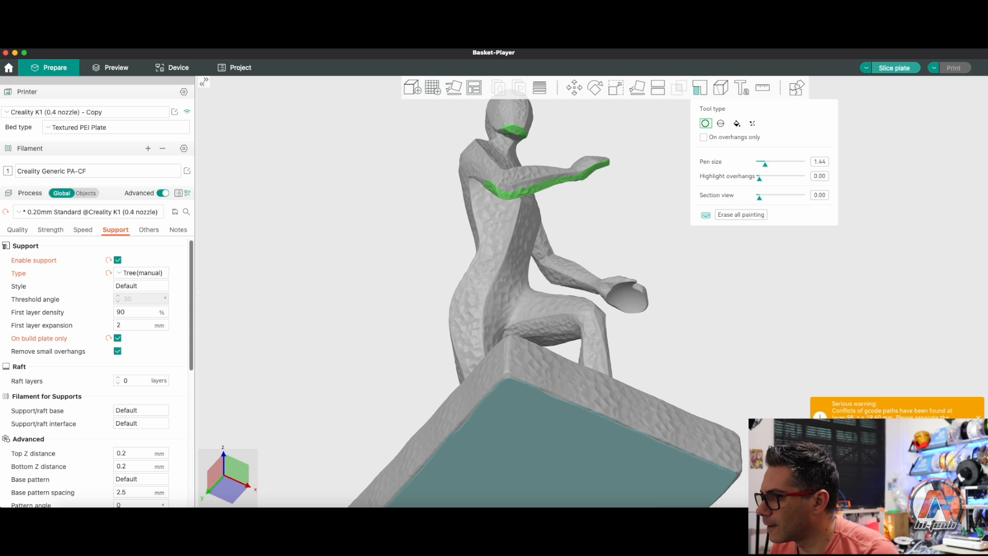
# Paint supports along the underside of the figure's other arm and around its lowered hand
pyautogui.moveTo(697, 275); pyautogui.dragTo(590, 236)
pyautogui.click(576, 236)
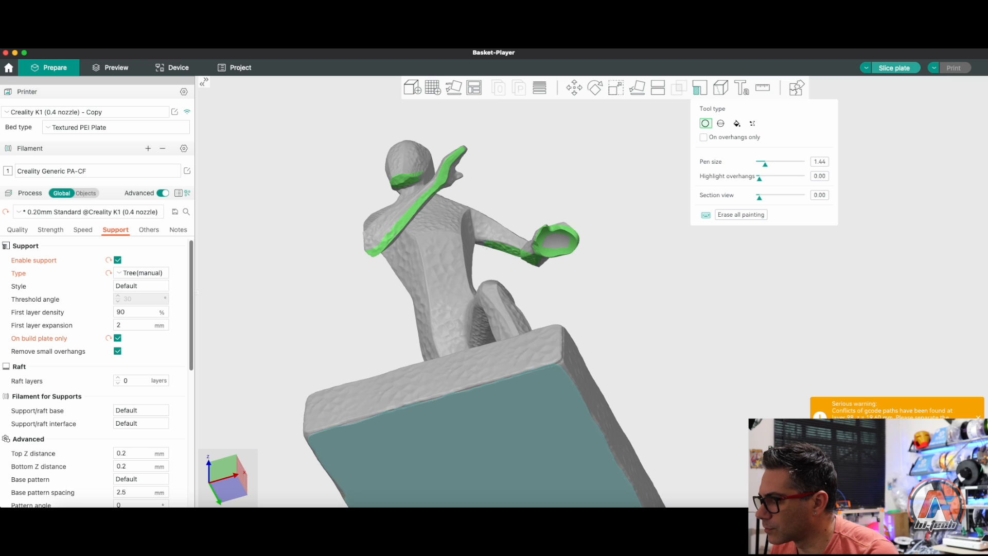
pyautogui.moveTo(328, 250); pyautogui.dragTo(378, 242)
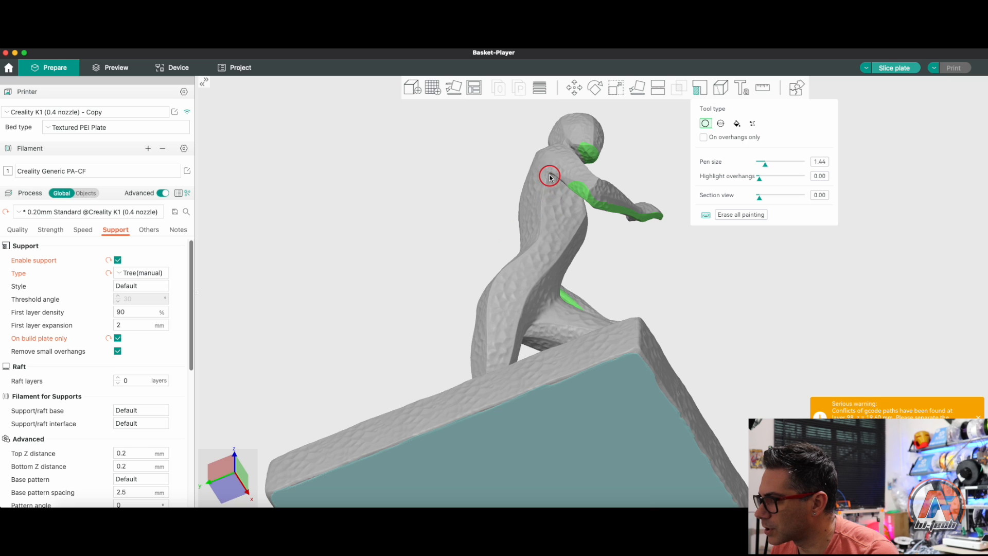
# Check the painted areas, reslice the plate and inspect the manual tree supports on the figure
pyautogui.moveTo(414, 290); pyautogui.dragTo(393, 332)
pyautogui.scroll(-4, 424, 336)
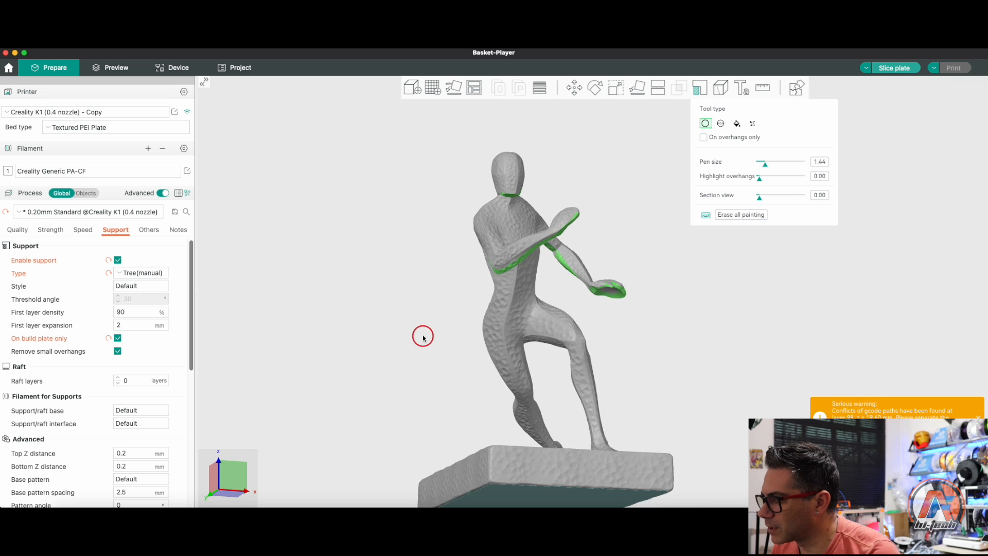
pyautogui.moveTo(666, 394); pyautogui.dragTo(678, 270)
pyautogui.click(894, 68)
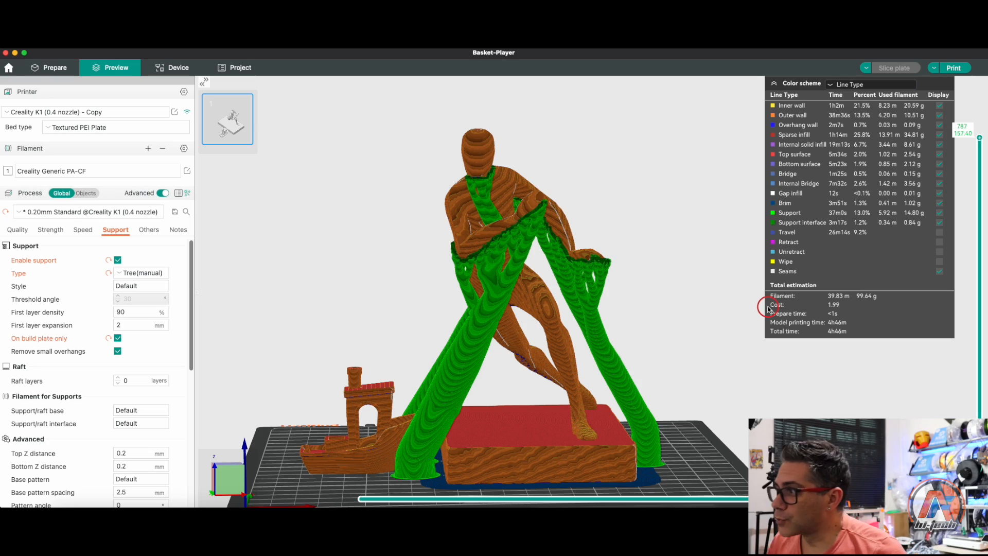
pyautogui.moveTo(449, 331); pyautogui.dragTo(439, 351)
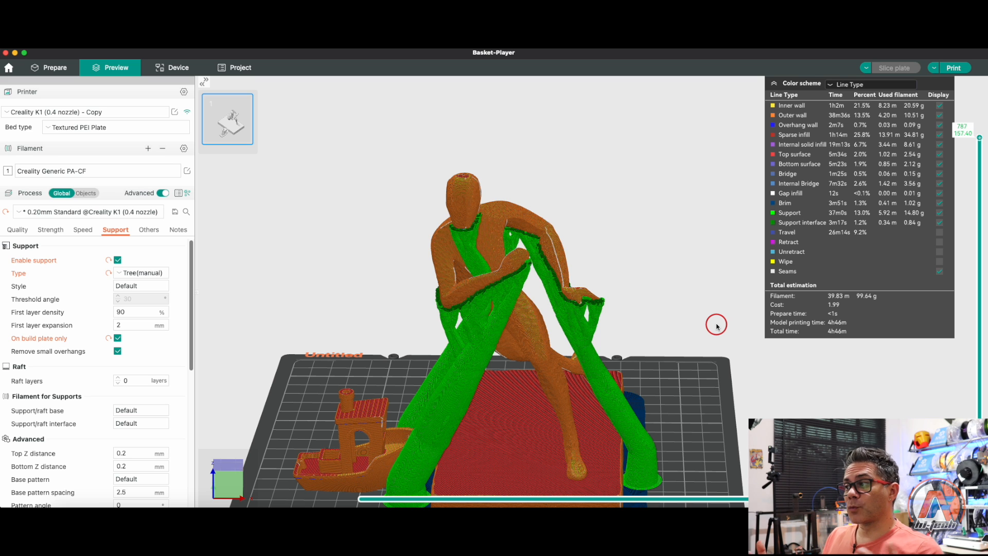
pyautogui.scroll(-1, 42, 359)
pyautogui.scroll(1, 50, 366)
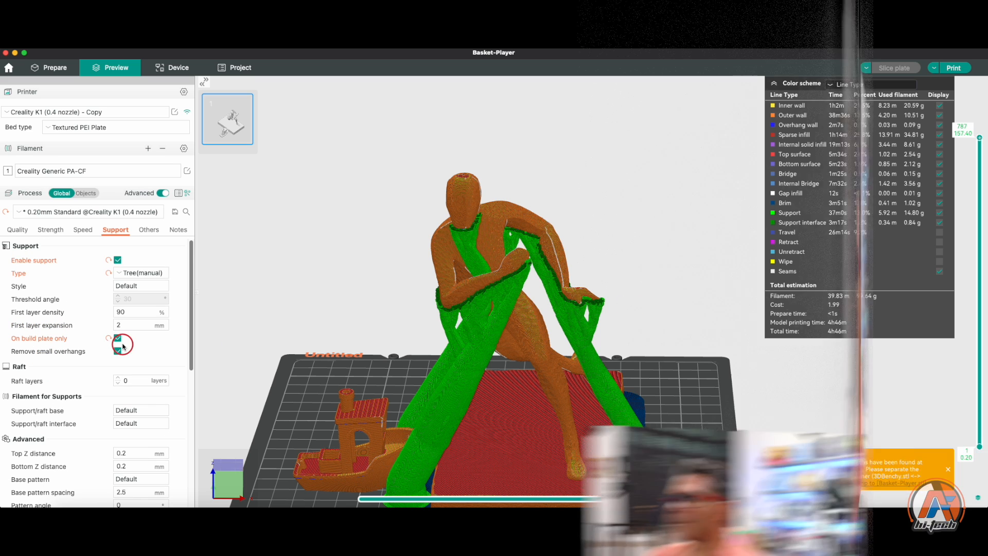